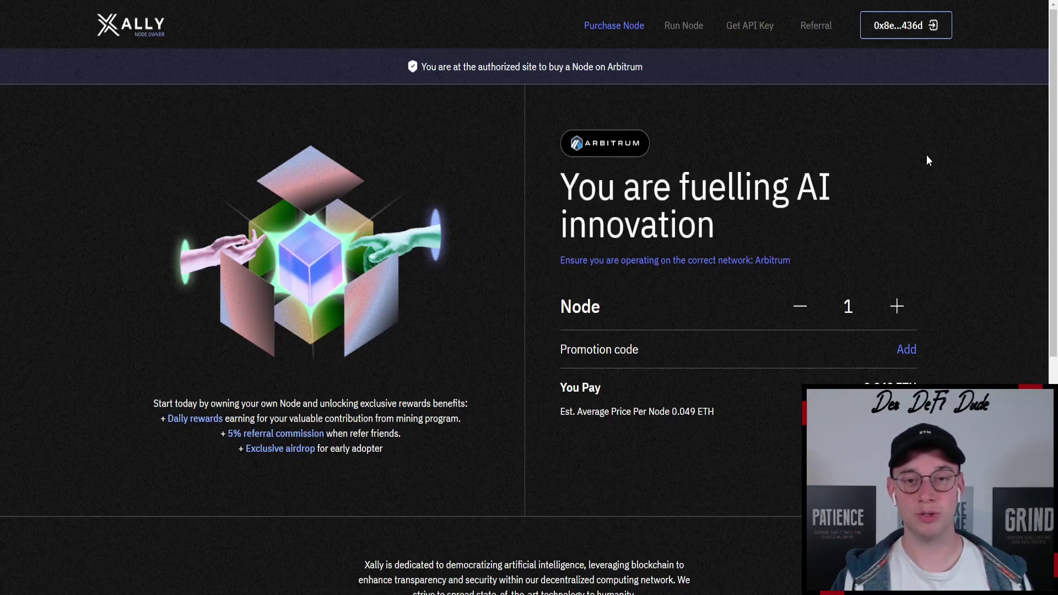
Apply promotion code 'xally-tripled' for a 5% discount, making the node 0.047 ETH
scroll(896, 144, "down", 2)
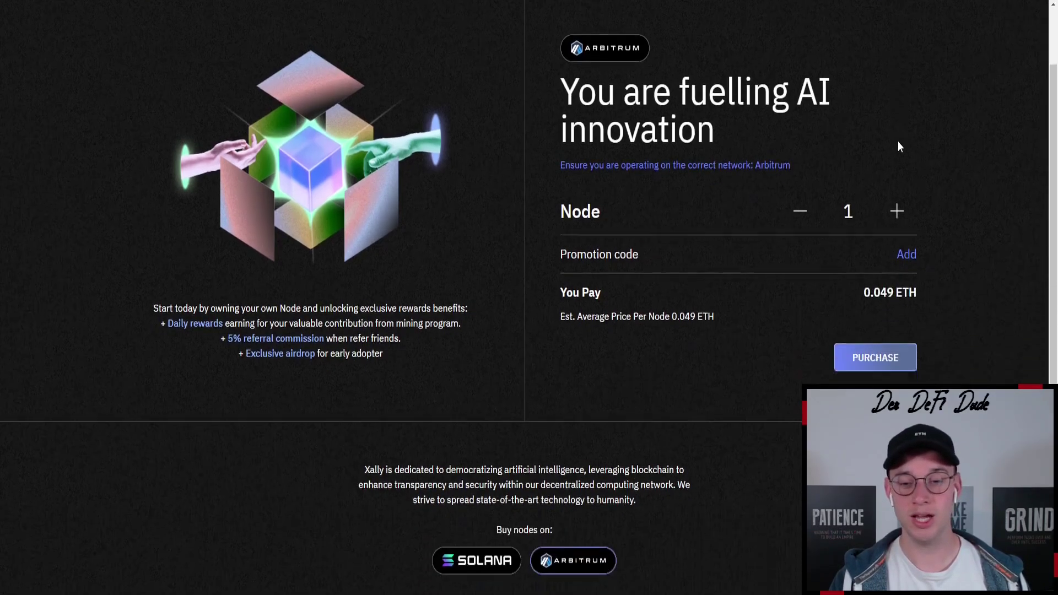
scroll(897, 145, "up", 2)
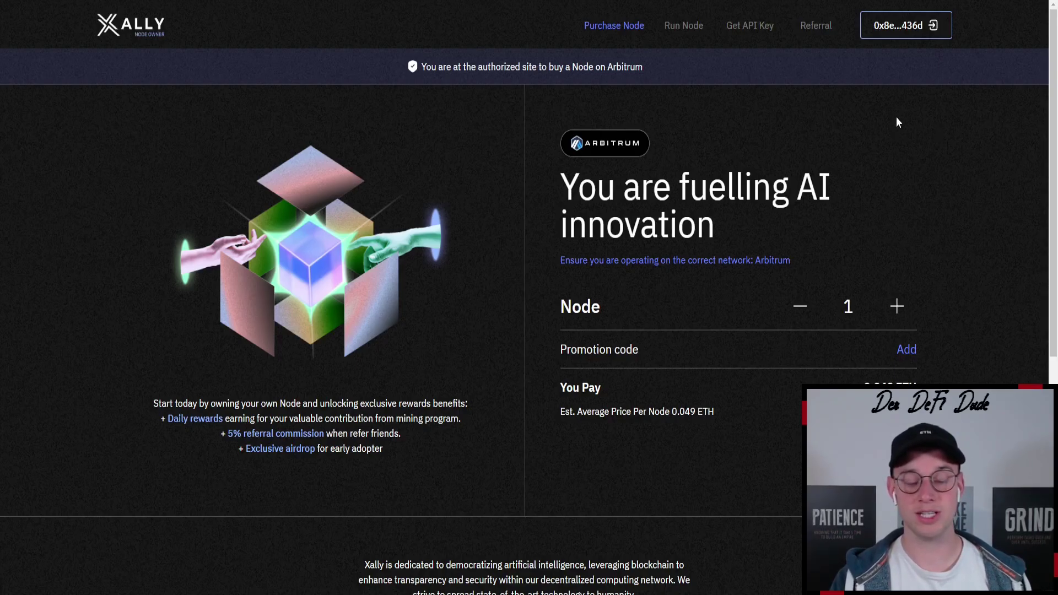
scroll(688, 159, "down", 3)
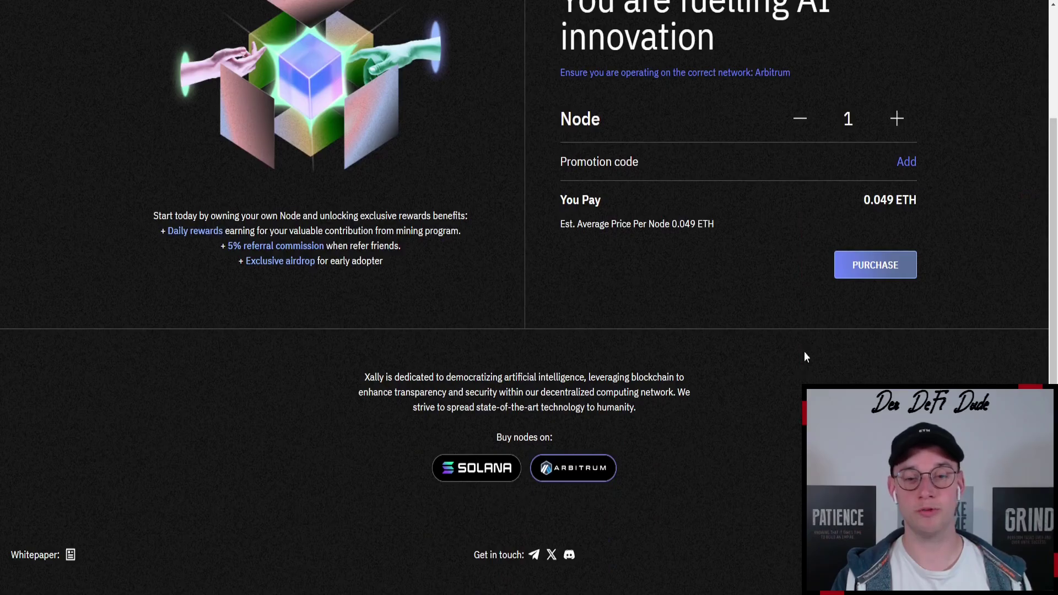
scroll(771, 330, "up", 3)
left_click(908, 350)
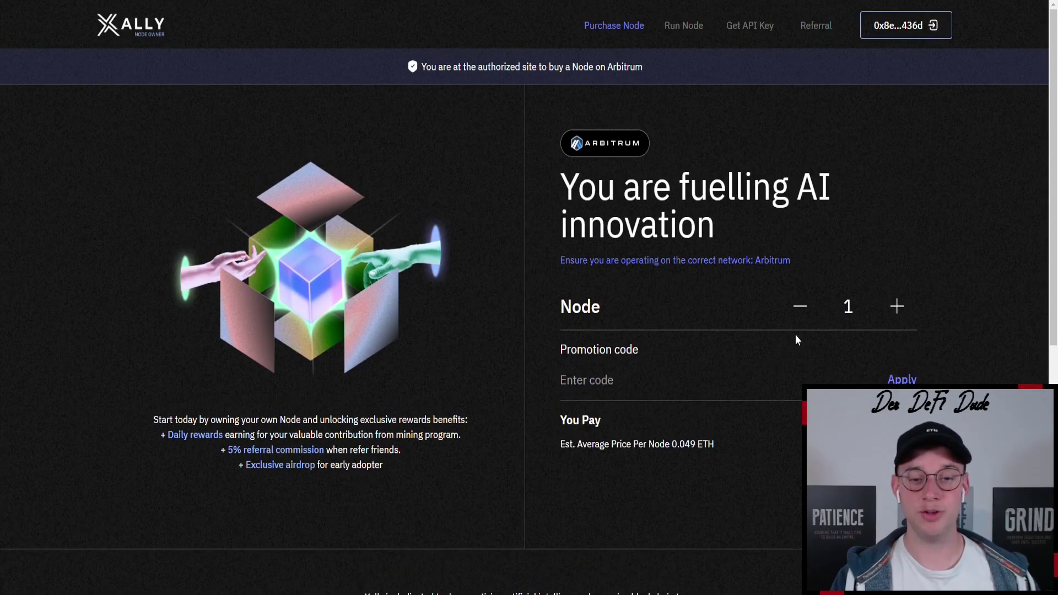
left_click(626, 381)
type("xa")
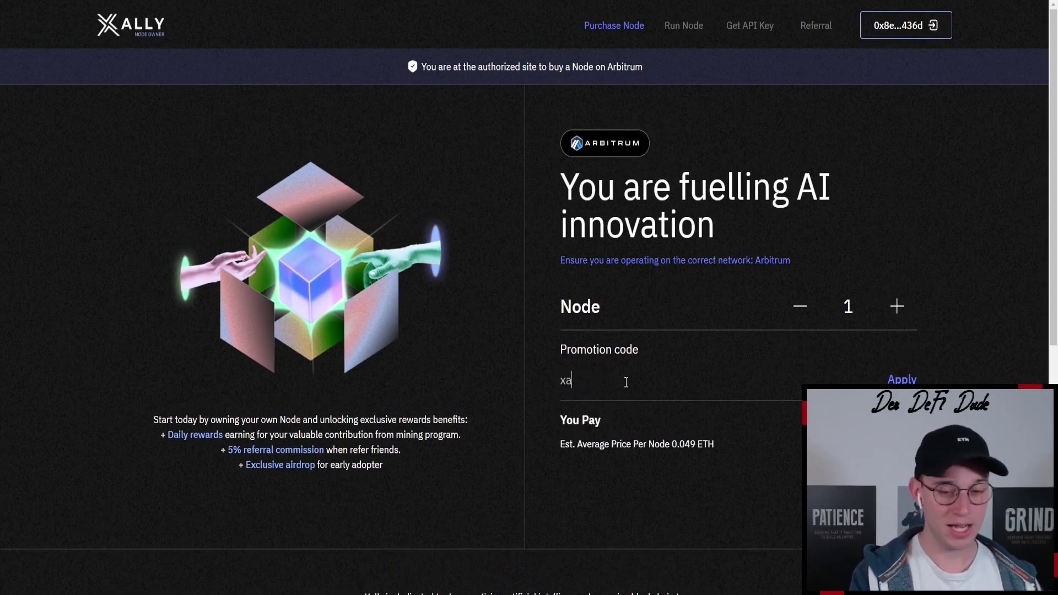
type("lly-tripled")
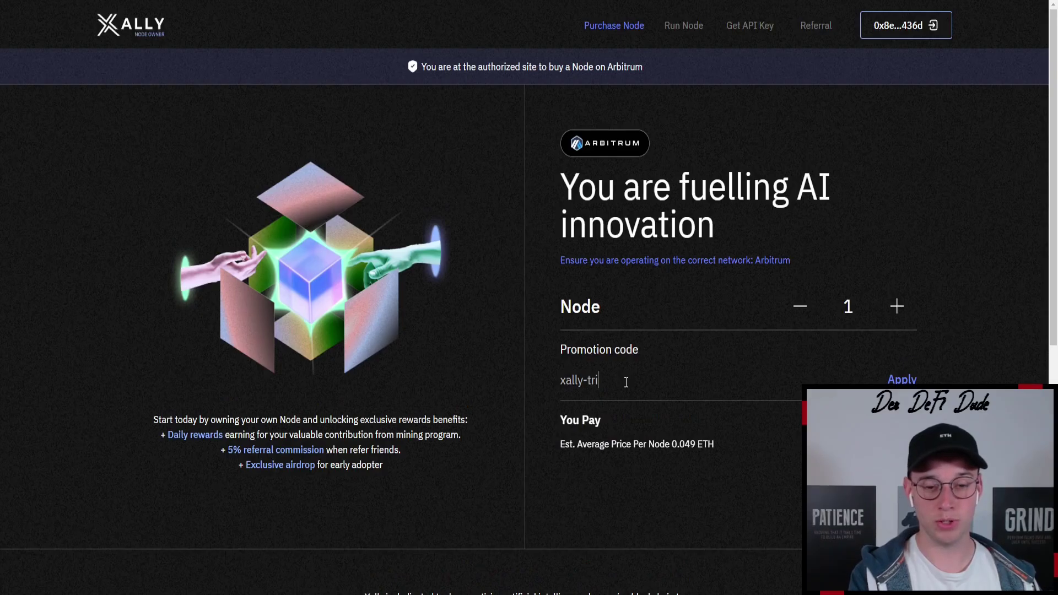
left_click(898, 380)
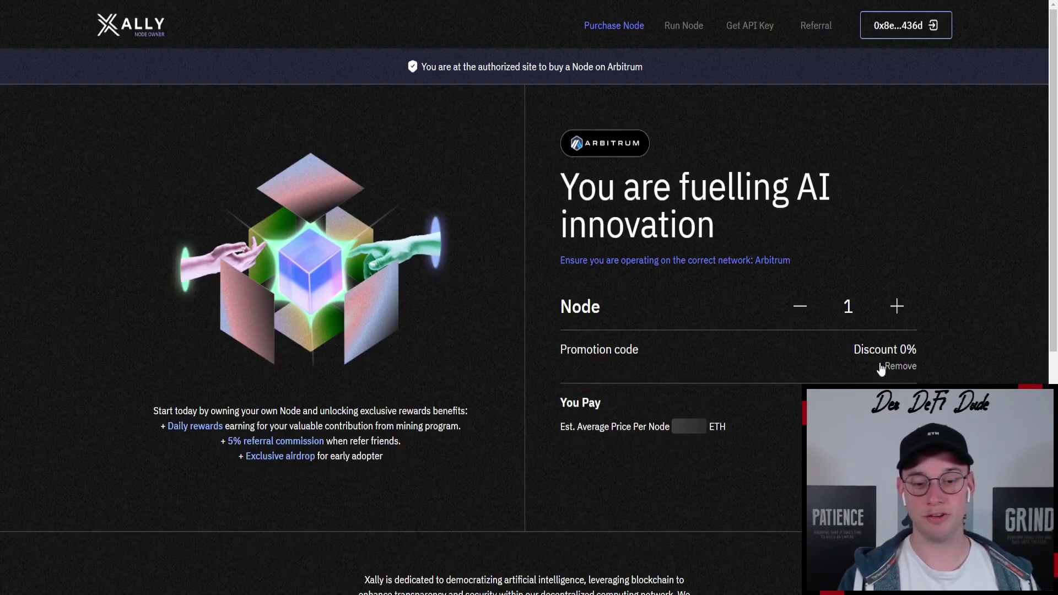
scroll(941, 208, "down", 2)
scroll(948, 204, "down", 3)
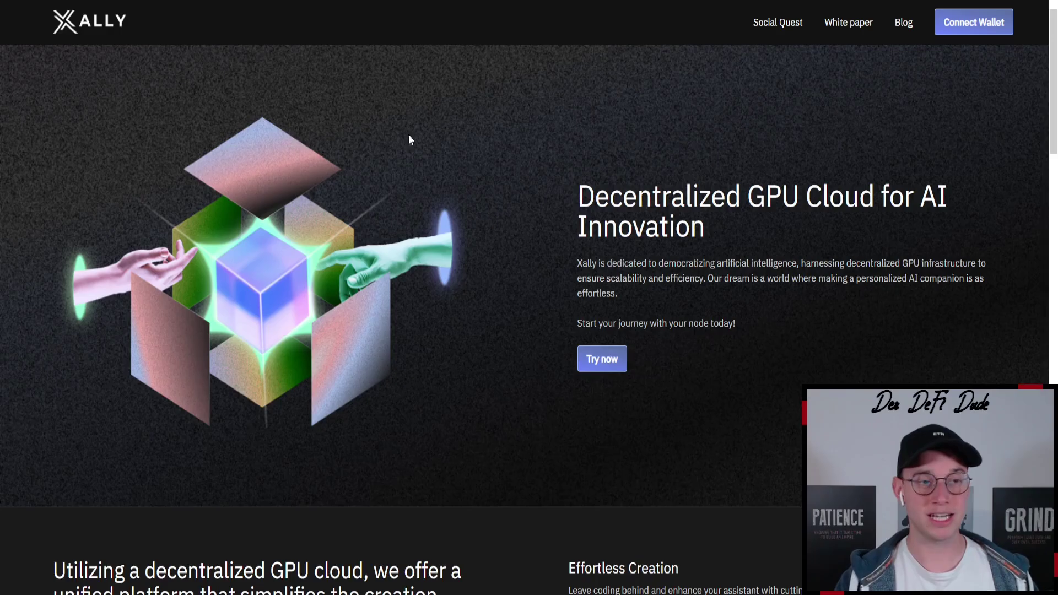
Switch to the YouTube channel's Videos tab of airdrop farming and node setup guides
left_click(243, 7)
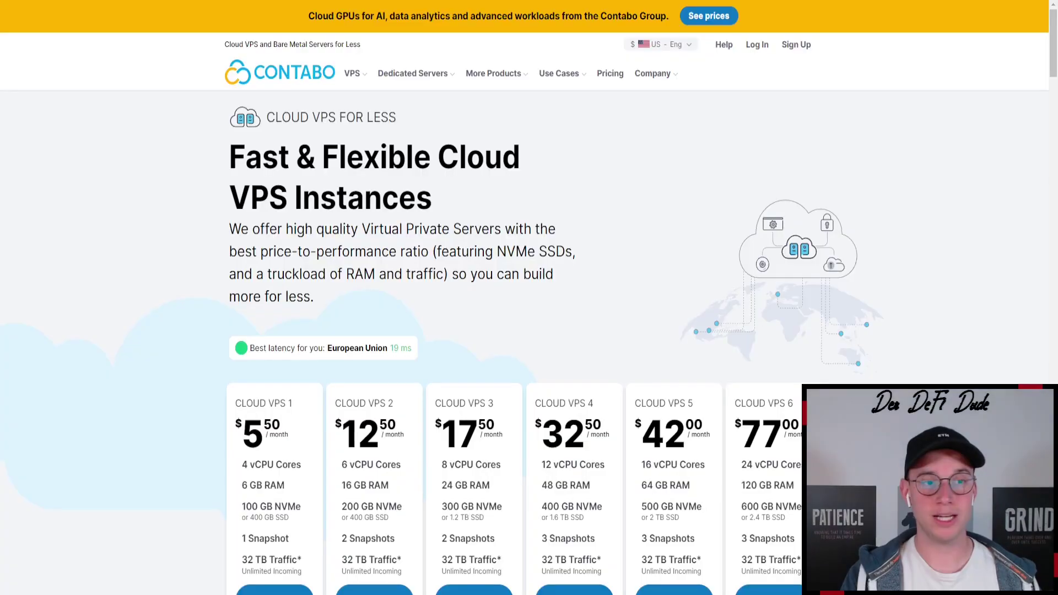
Scroll through the channel's older uploads, then move to the 'Running STA-Node Client' guide
scroll(306, 235, "down", 3)
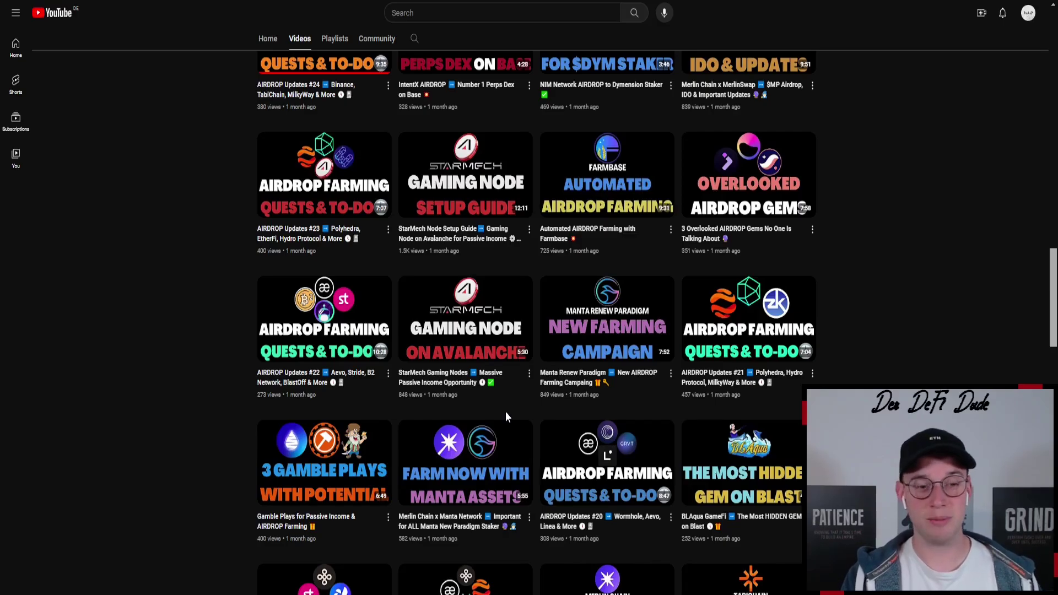
scroll(153, 325, "down", 20)
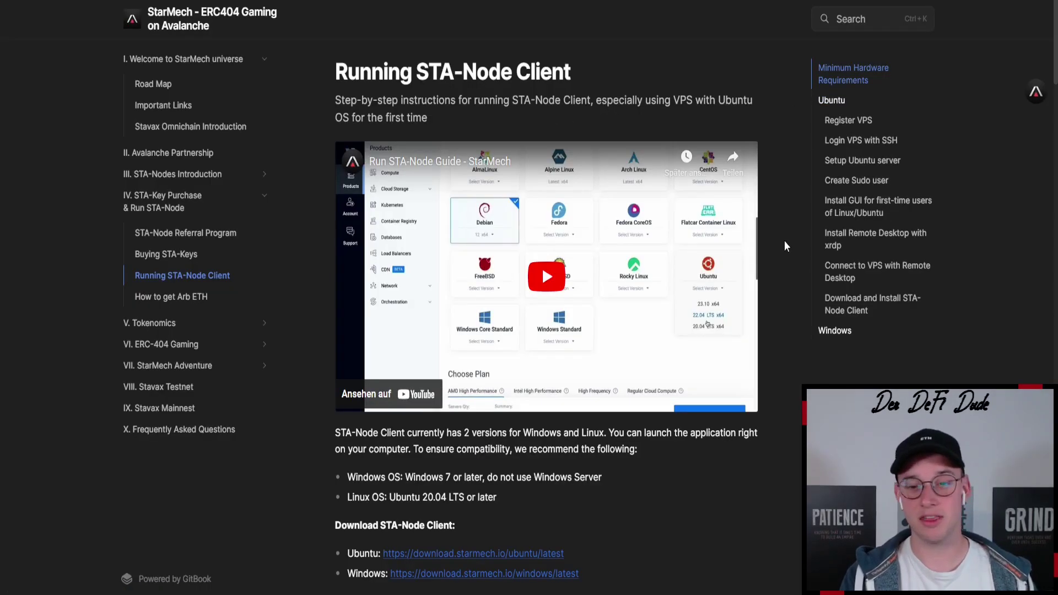
Scroll the guide to Minimum Hardware Requirements and the Ubuntu server setup, with PuTTY alongside
scroll(784, 240, "down", 12)
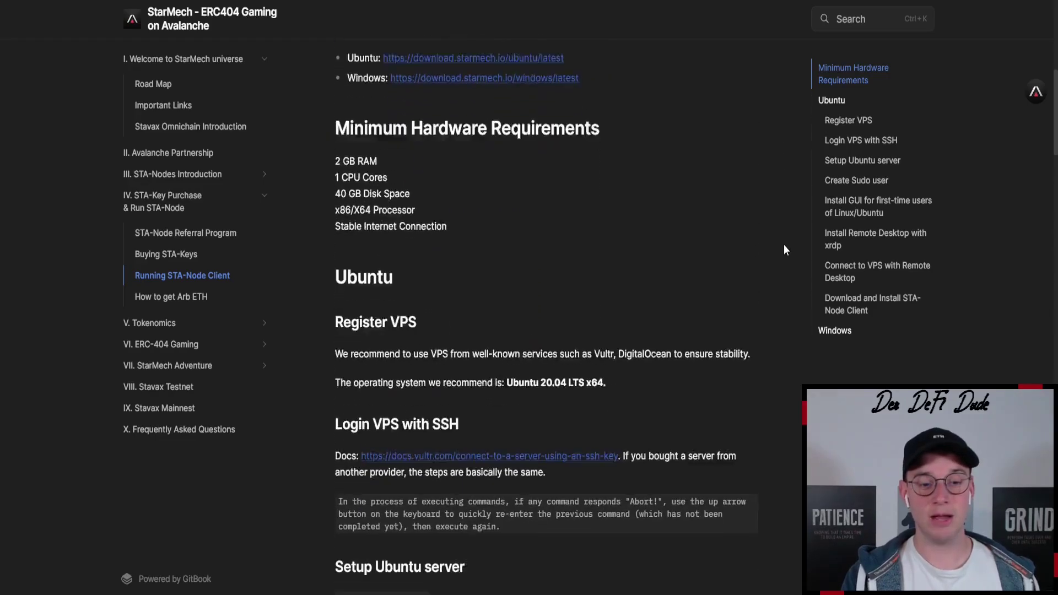
scroll(787, 238, "down", 3)
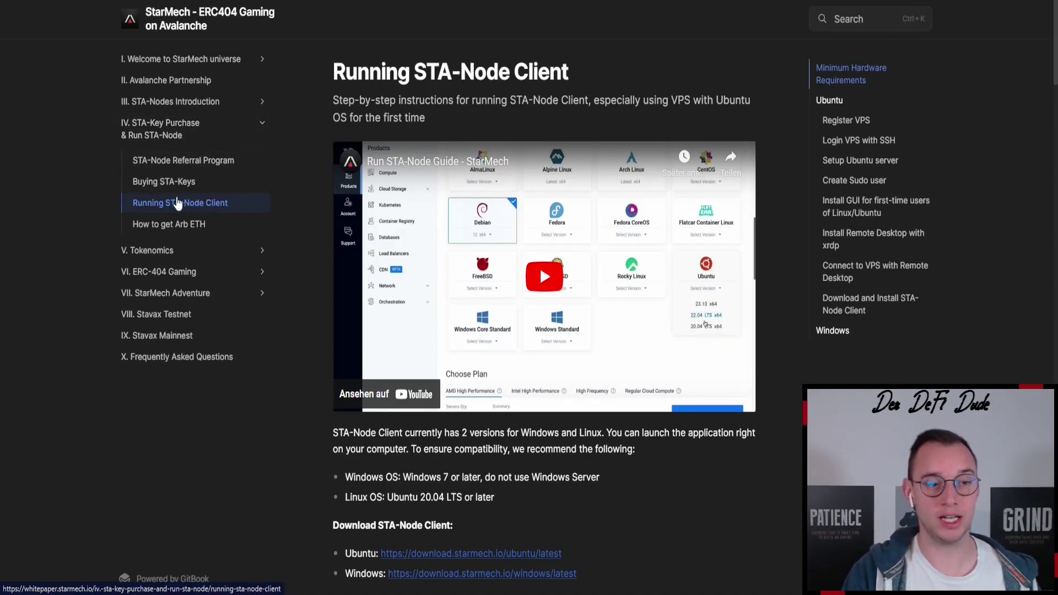
scroll(695, 284, "down", 5)
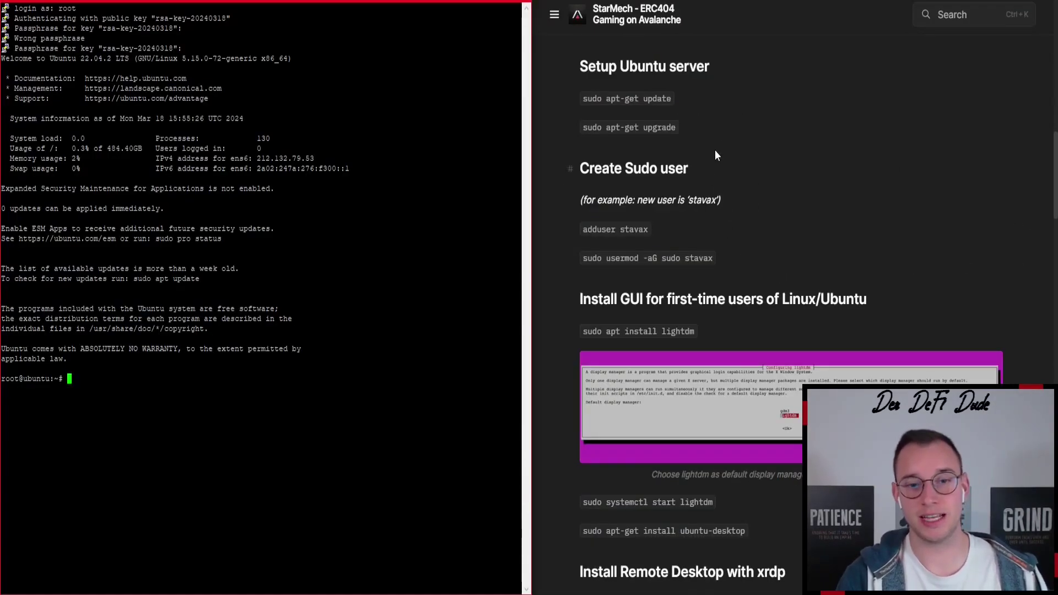
Run 'sudo apt-get update' on the server, copied from the guide
left_click(555, 15)
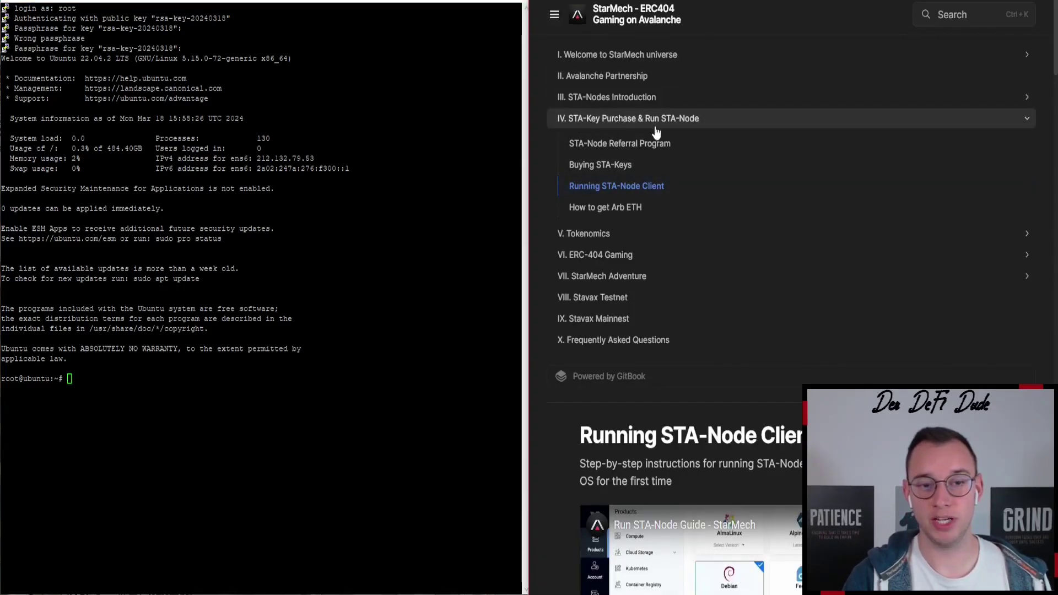
left_click(554, 17)
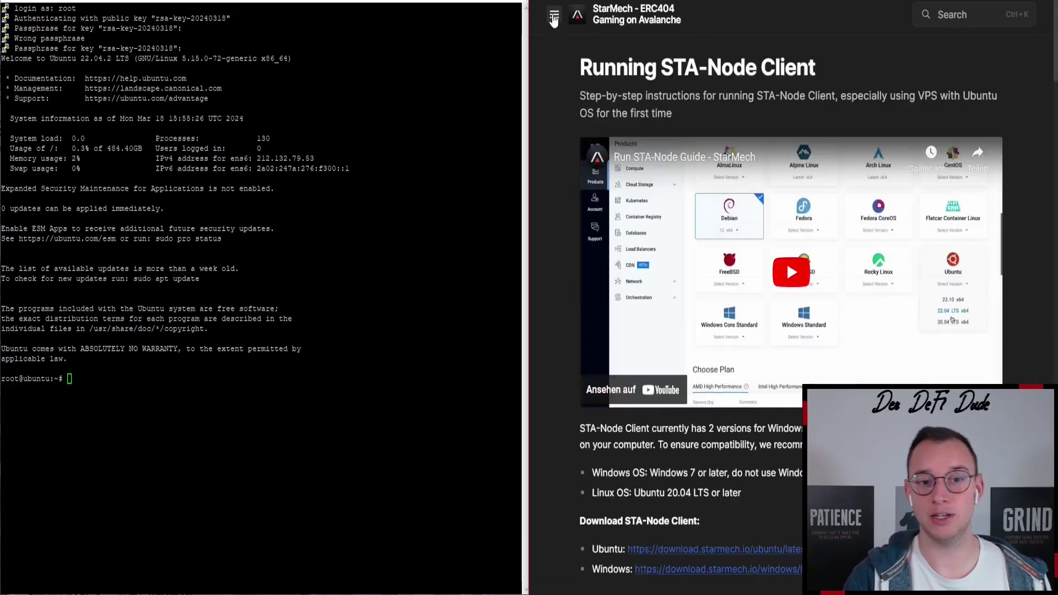
scroll(661, 195, "down", 15)
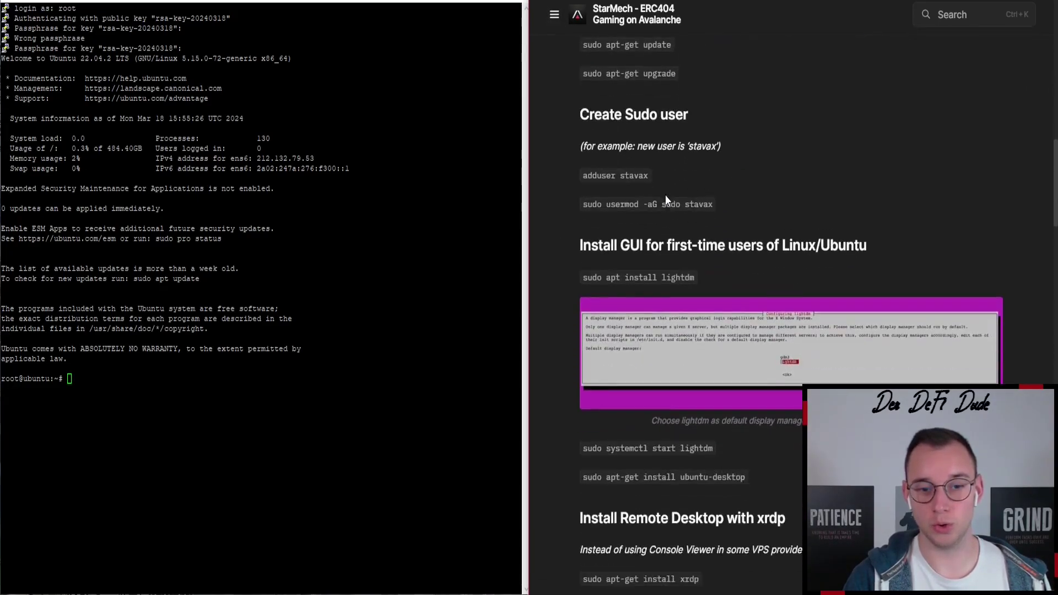
scroll(665, 195, "up", 3)
scroll(746, 181, "down", 1)
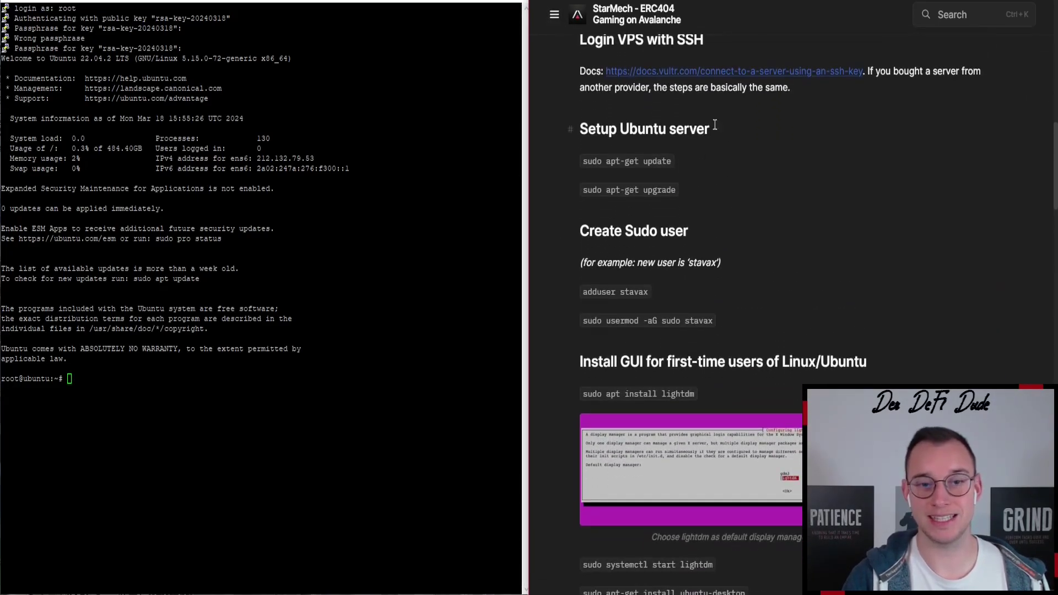
triple_click(652, 161)
right_click(672, 160)
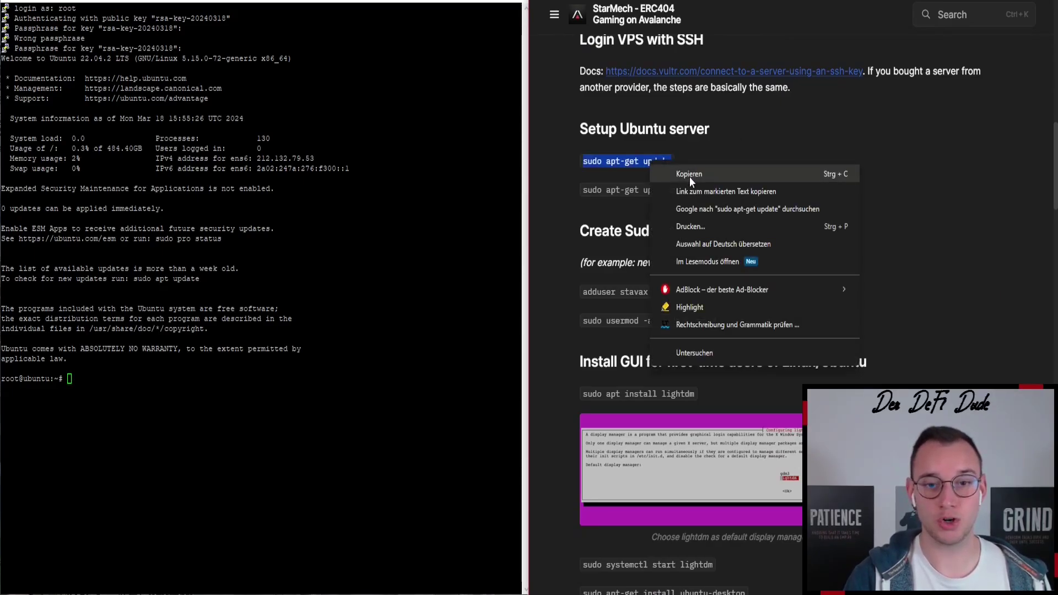
left_click(685, 170)
right_click(68, 380)
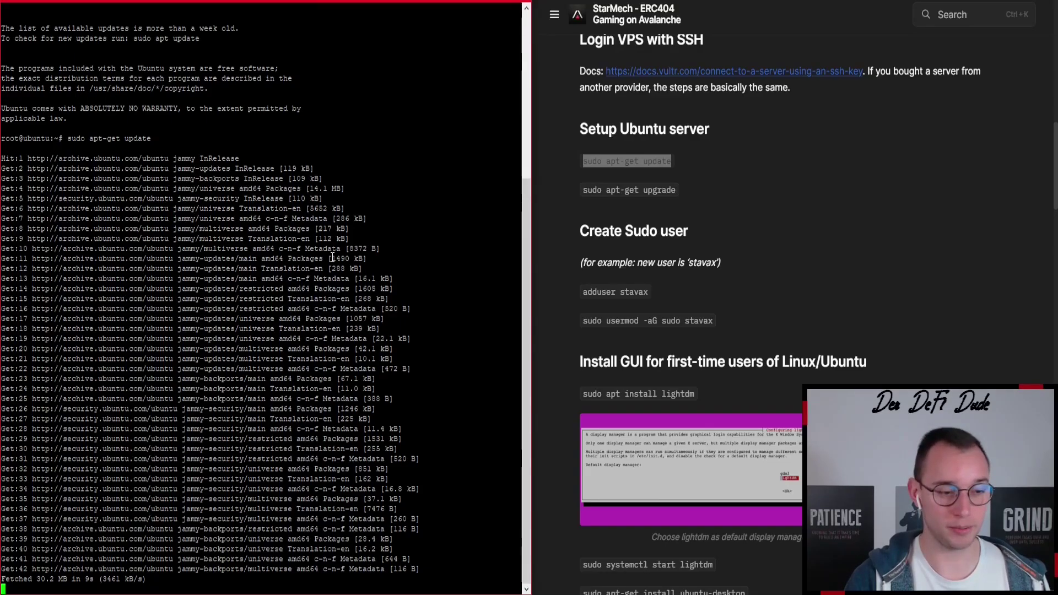
Run 'sudo apt-get upgrade', answering Y and accepting the default service restarts
mouse_move(135, 581)
left_mouse_down()
mouse_move(46, 579)
mouse_move(145, 569)
left_mouse_up()
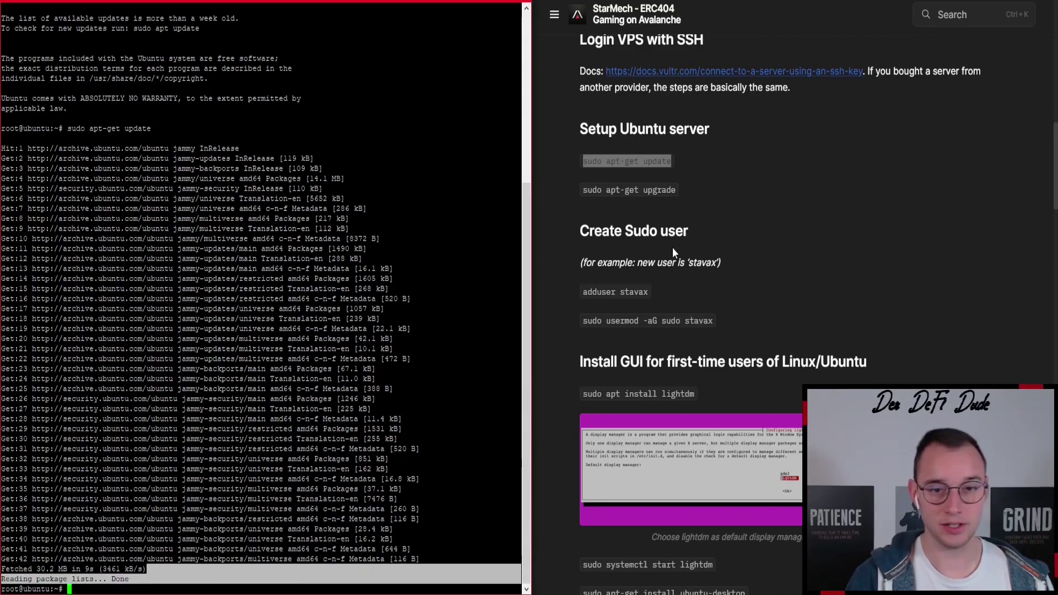
triple_click(631, 190)
right_click(627, 192)
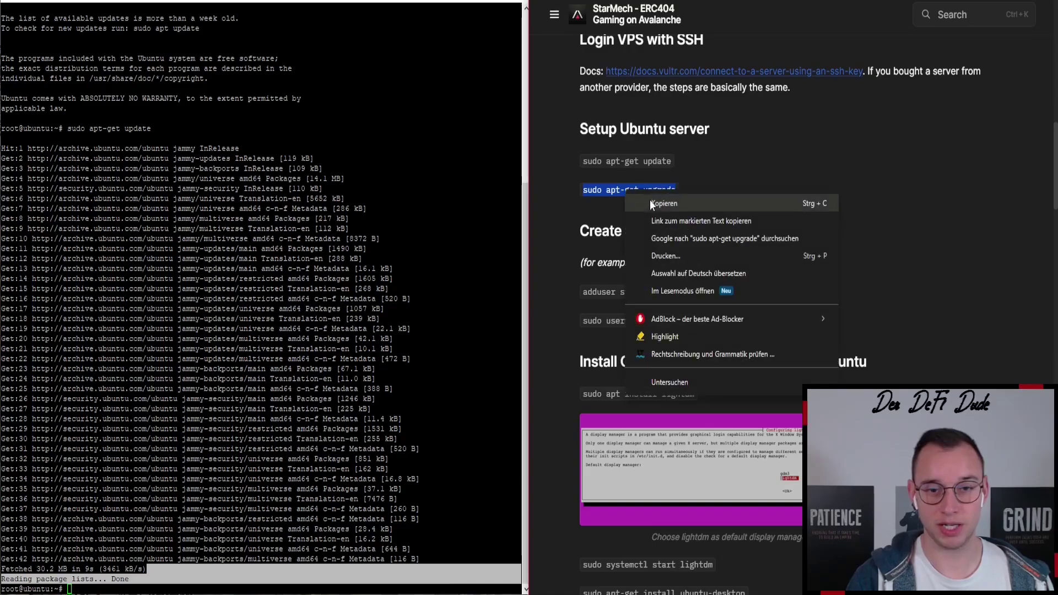
left_click(651, 204)
right_click(72, 588)
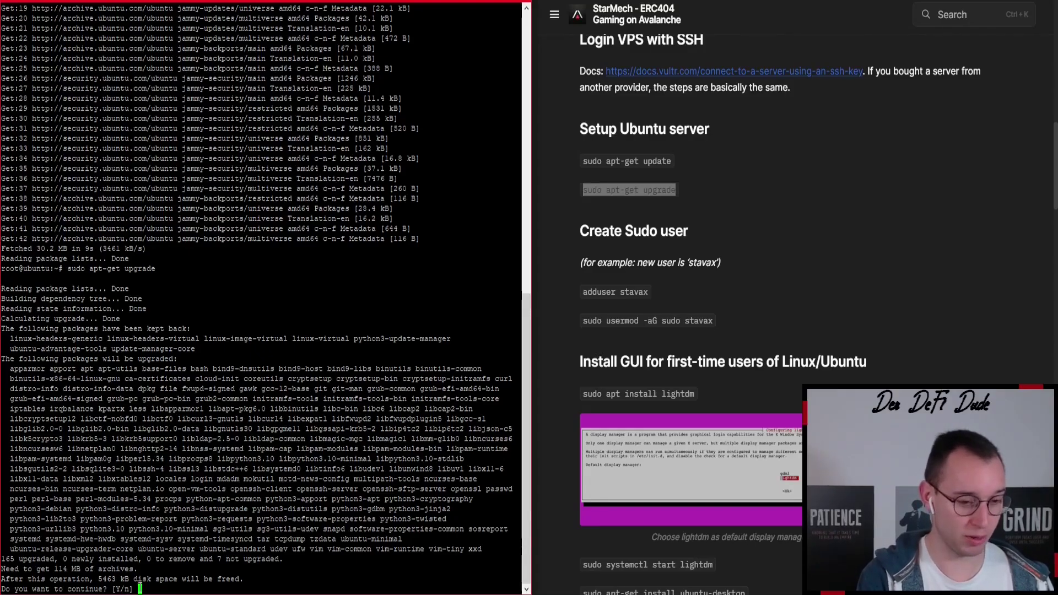
type("Y")
key("Return")
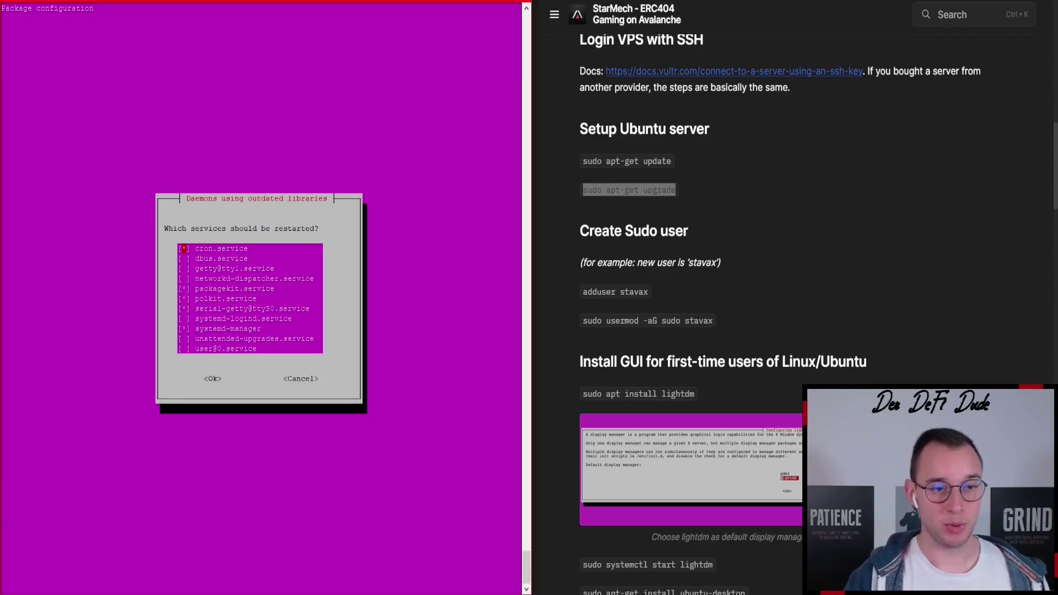
key("Return")
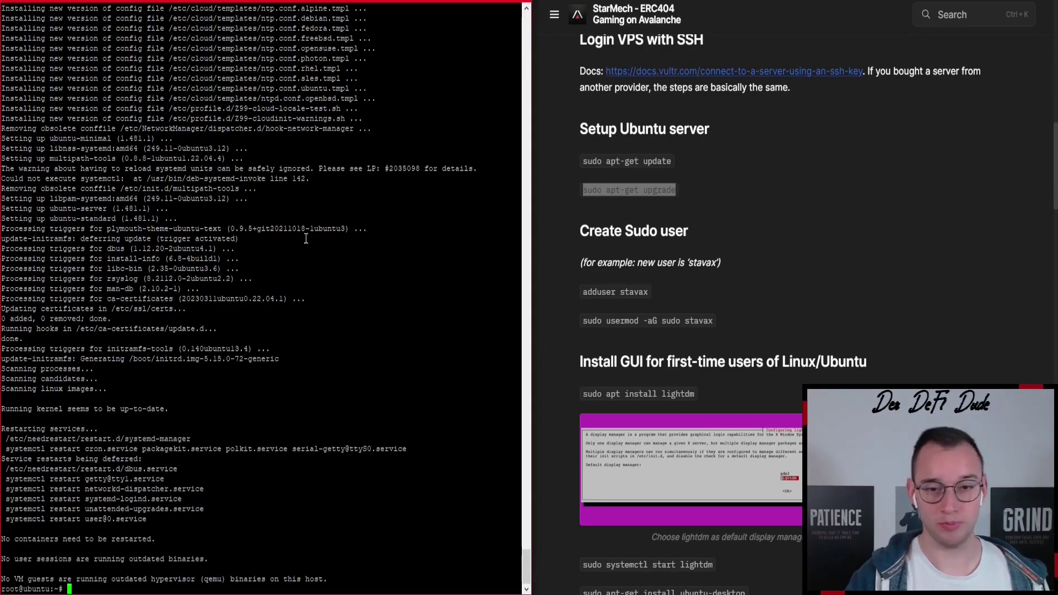
Run 'adduser stavax' and set and confirm the new user's password
triple_click(600, 301)
right_click(652, 300)
left_click(678, 306)
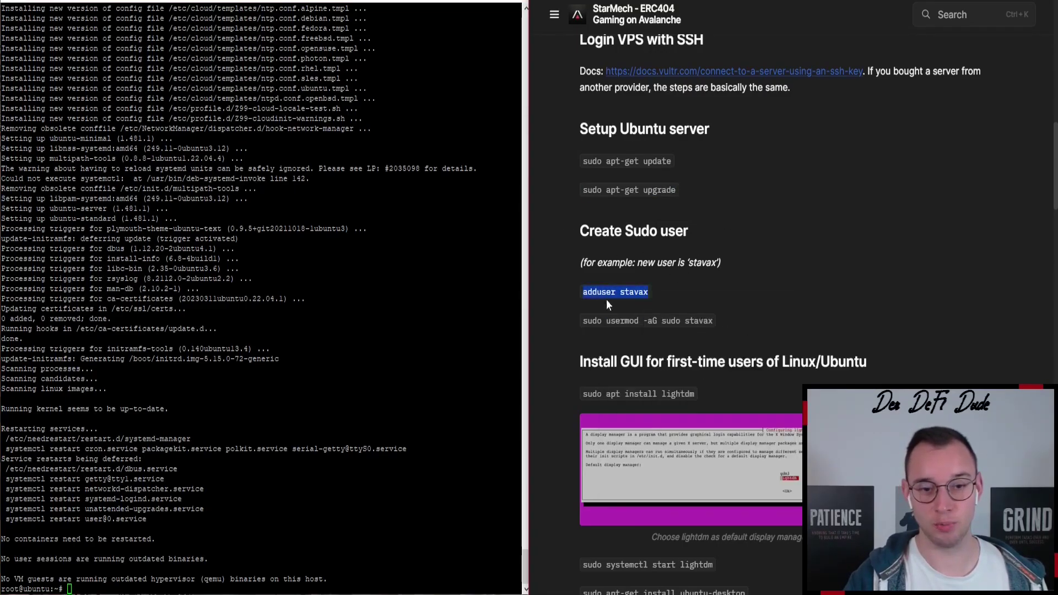
right_click(68, 589)
key("Return")
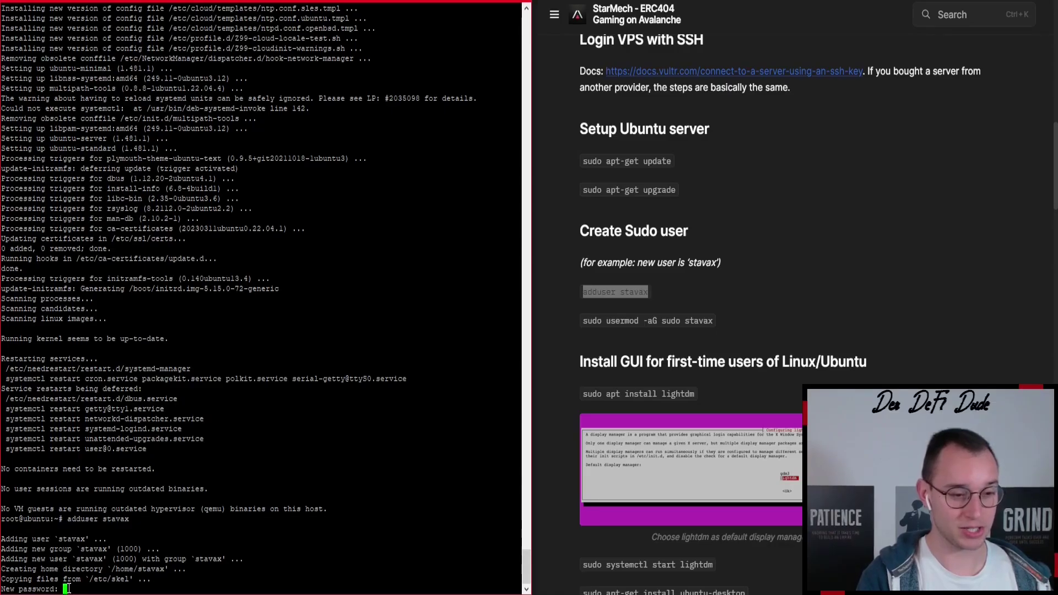
key("Return")
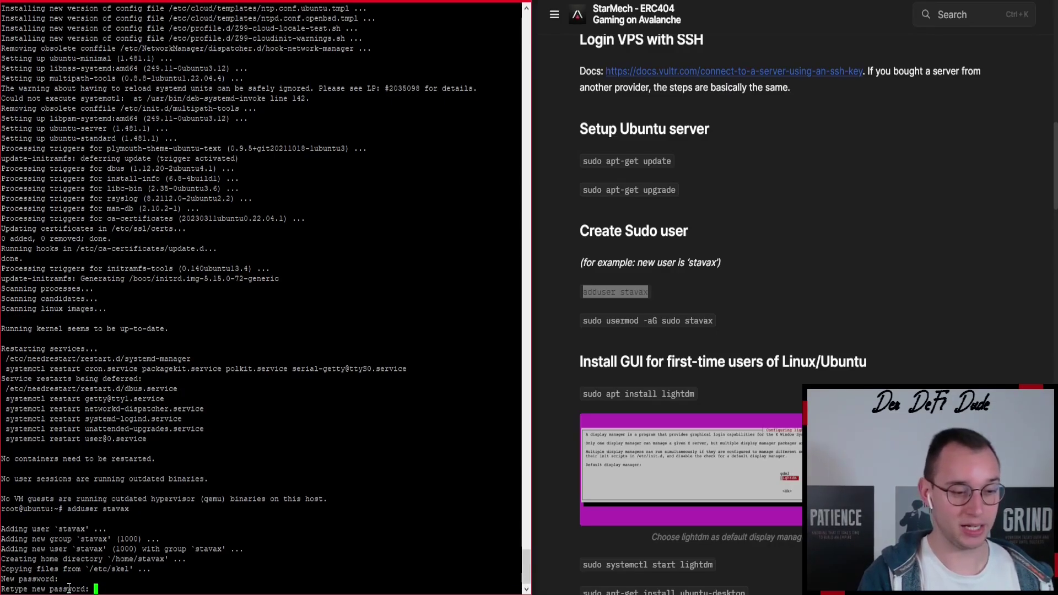
key("Return")
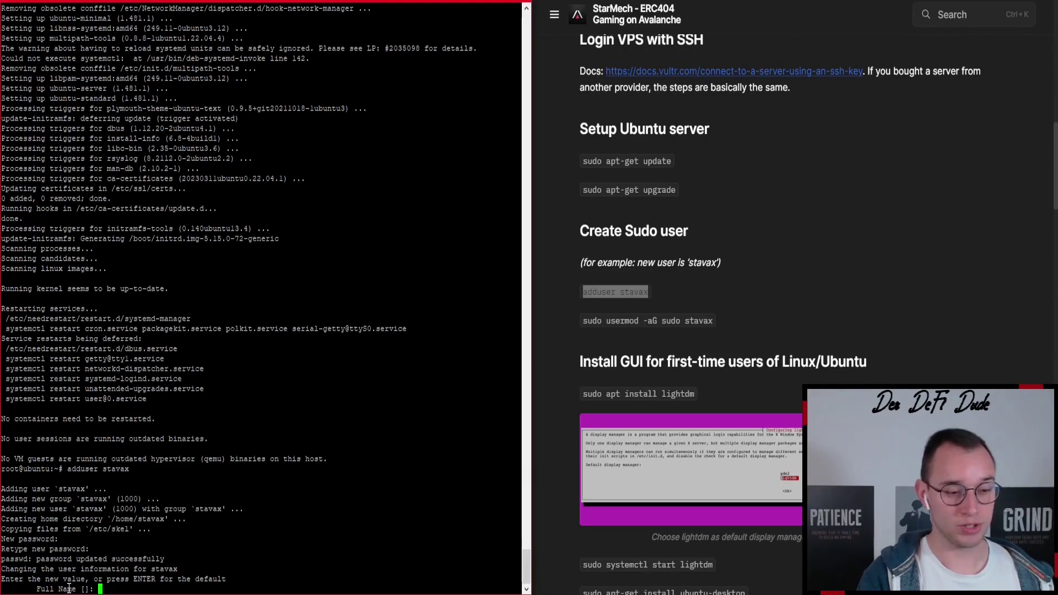
Enter full name 'stavax' and 0 for room, work phone, home phone and other, then confirm Y
type("stavax")
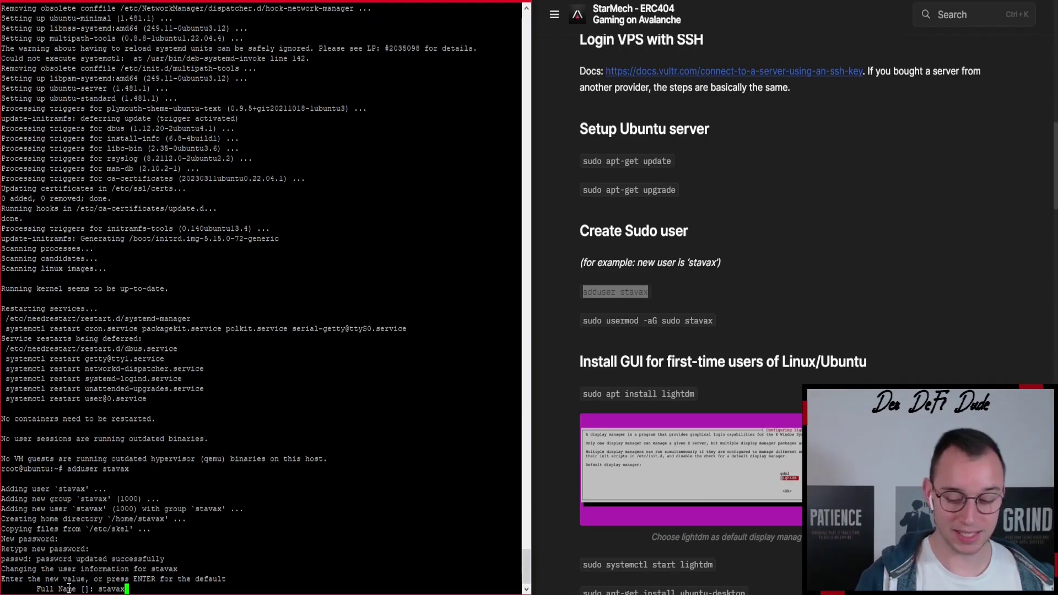
key("Return")
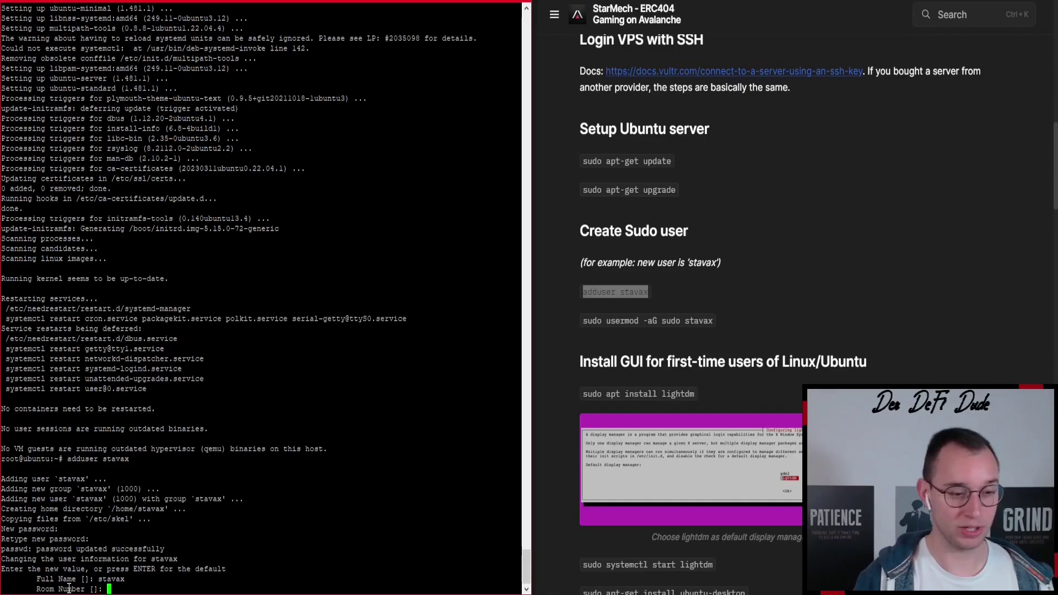
type("0")
key("Return")
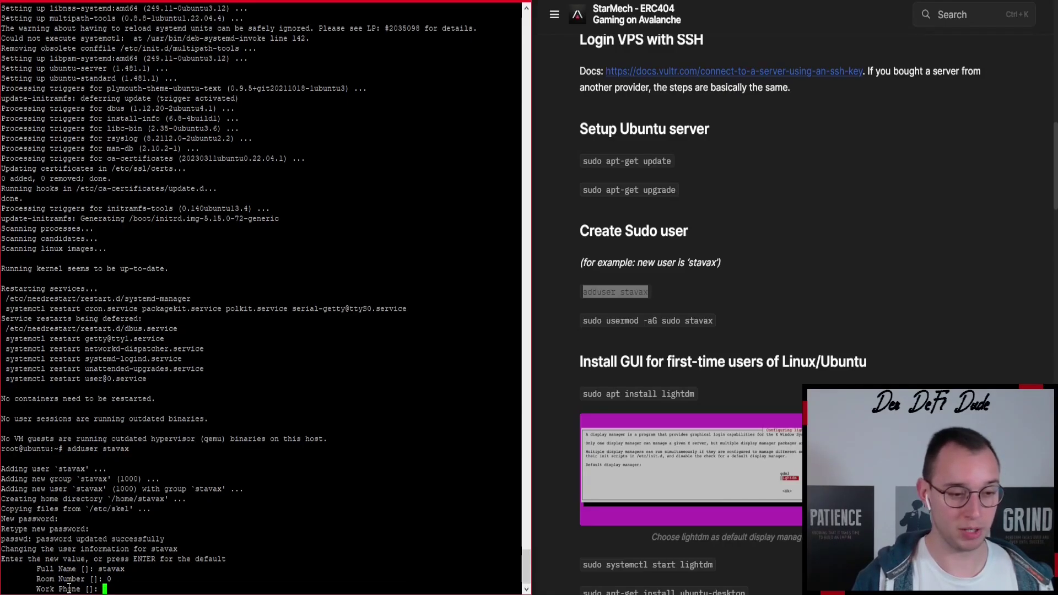
type("0")
key("Return")
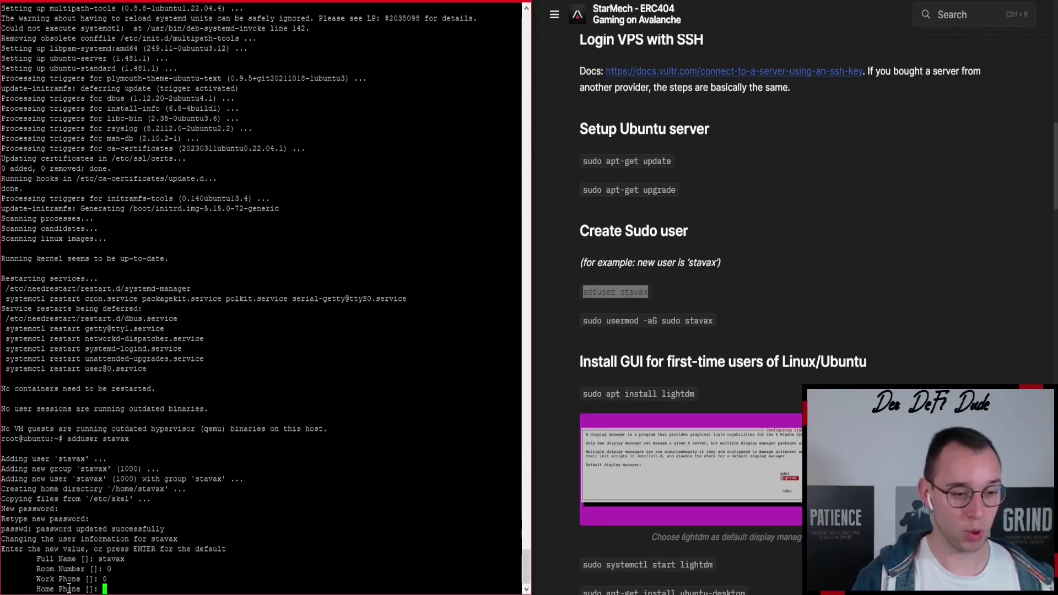
type("0")
key("Return")
type("0")
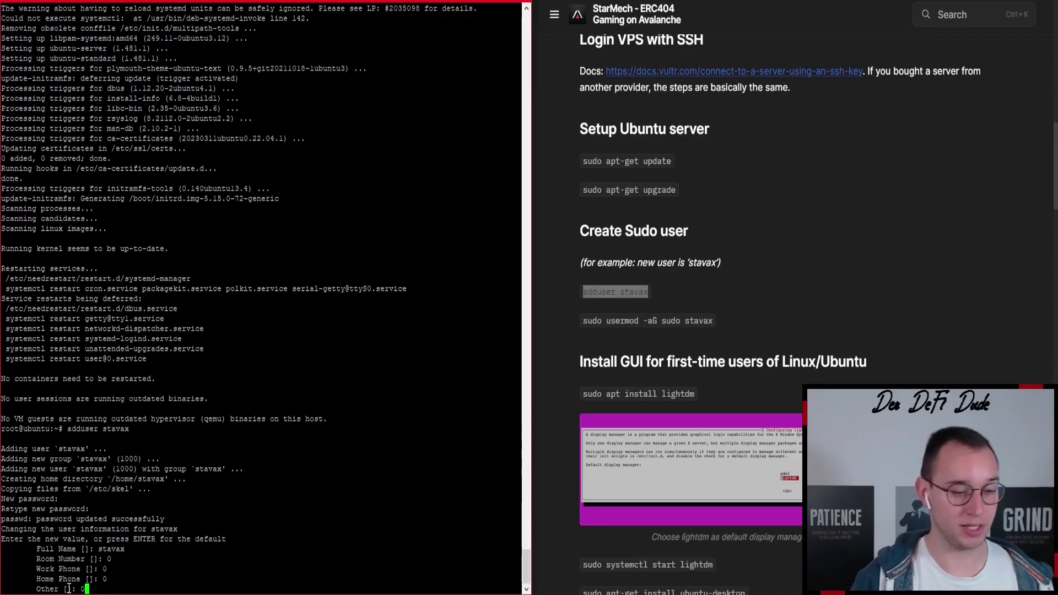
key("Return")
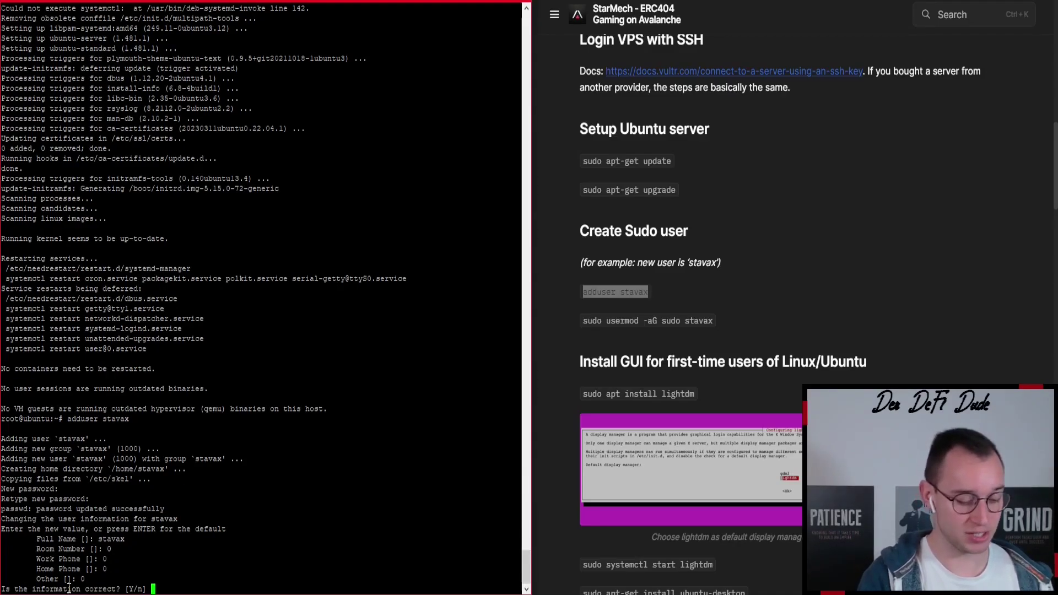
type("Y")
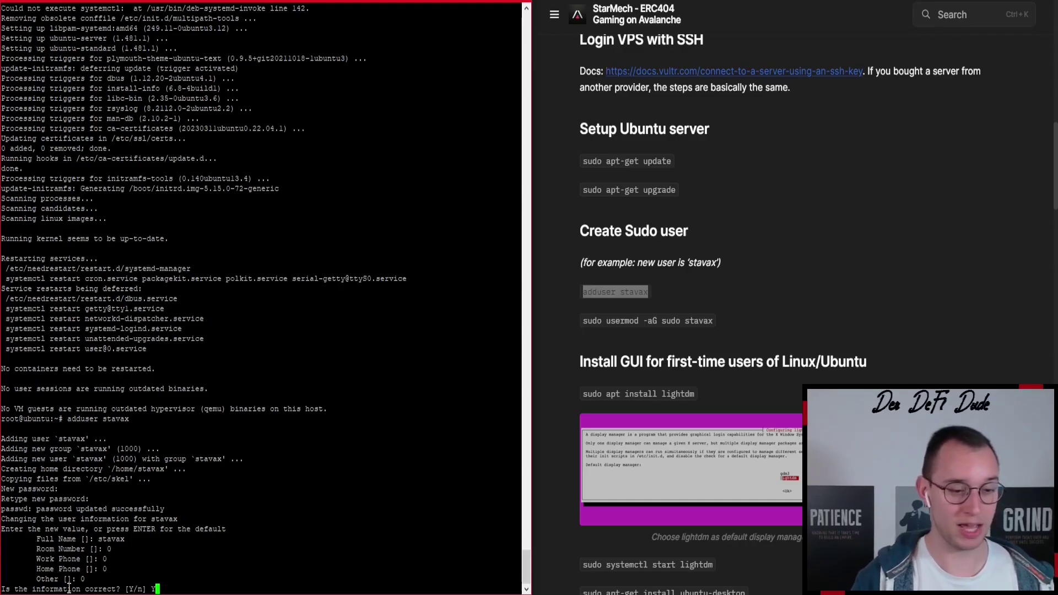
key("Return")
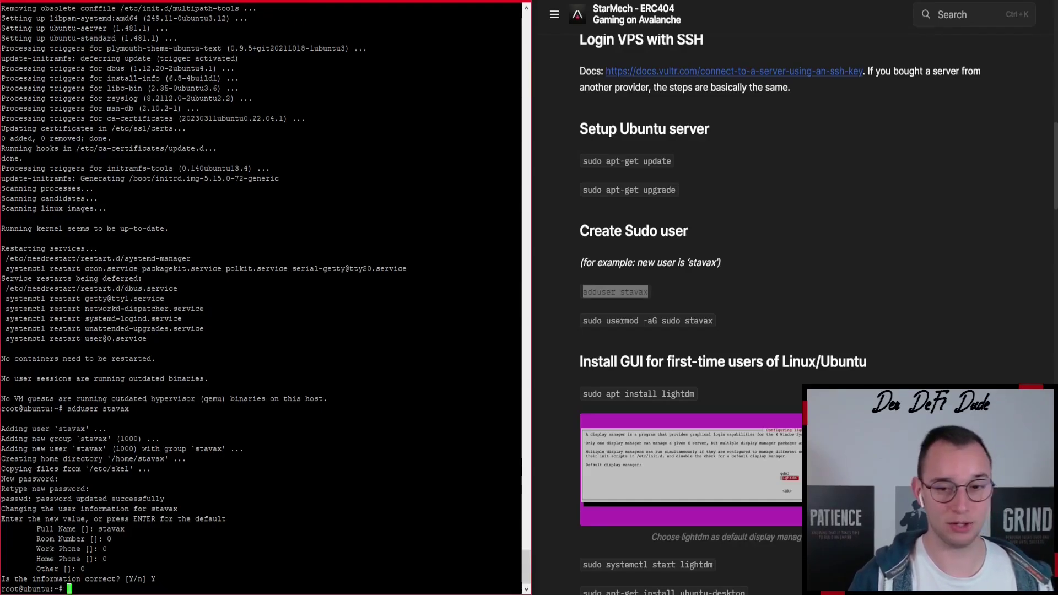
Add stavax to the sudo group with 'sudo usermod -aG sudo stavax'
triple_click(633, 320)
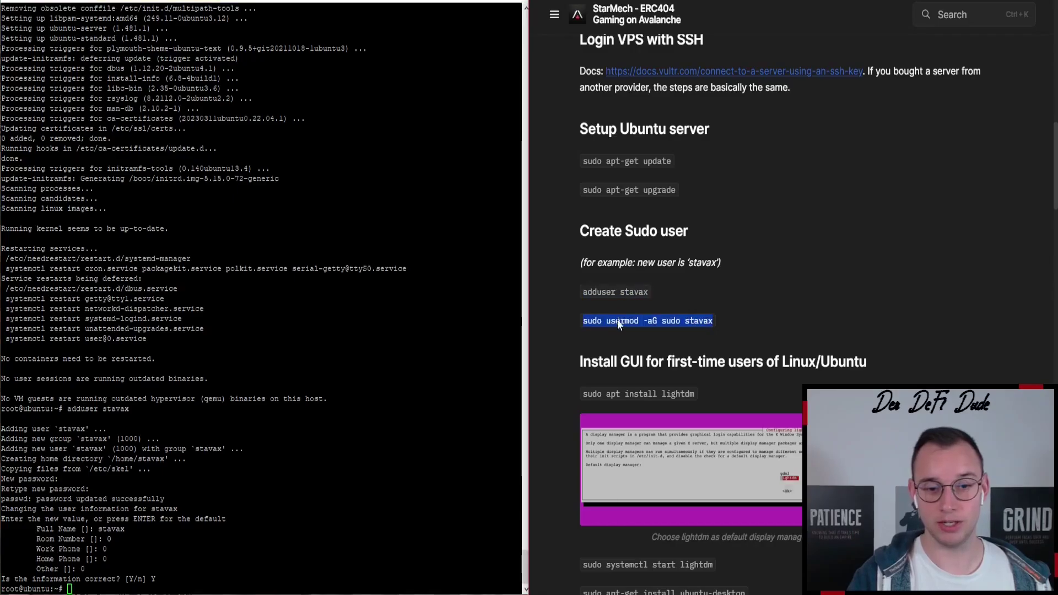
right_click(70, 585)
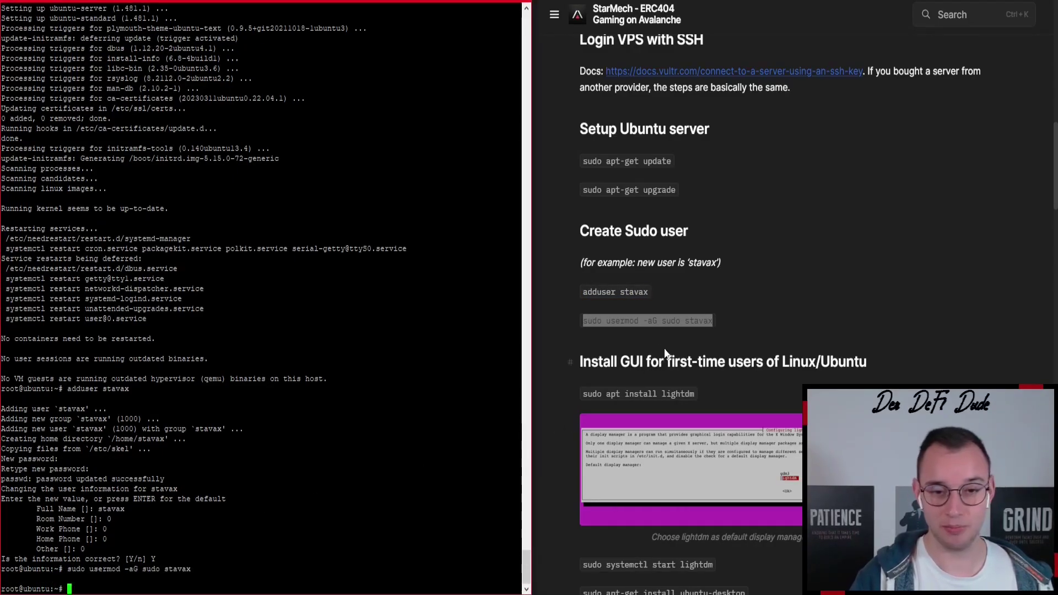
scroll(683, 259, "down", 2)
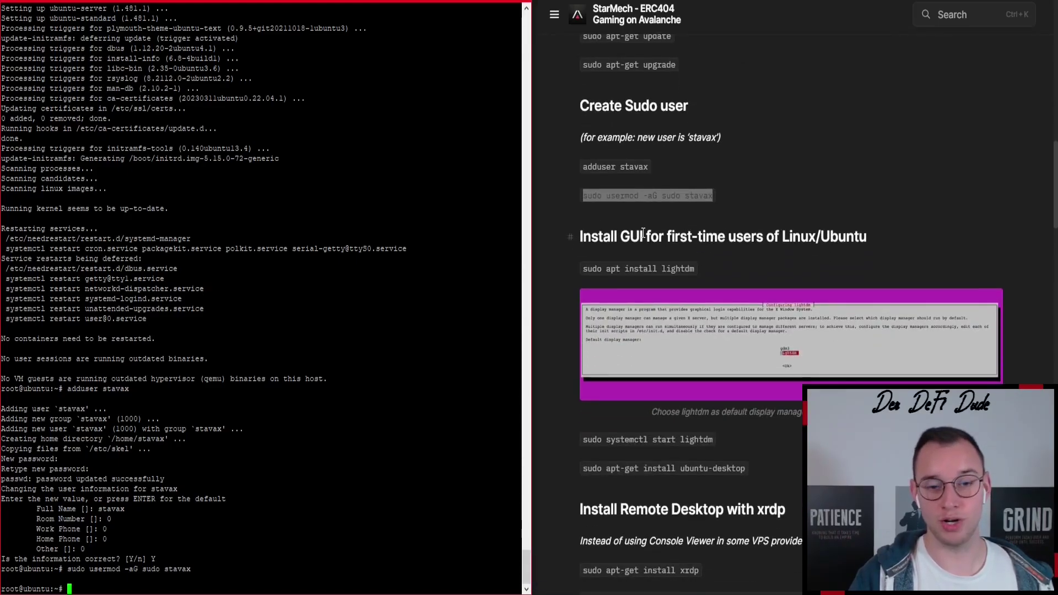
Install lightdm with 'sudo apt install lightdm' and choose it as the default display manager
triple_click(645, 269)
right_click(651, 269)
left_click(687, 281)
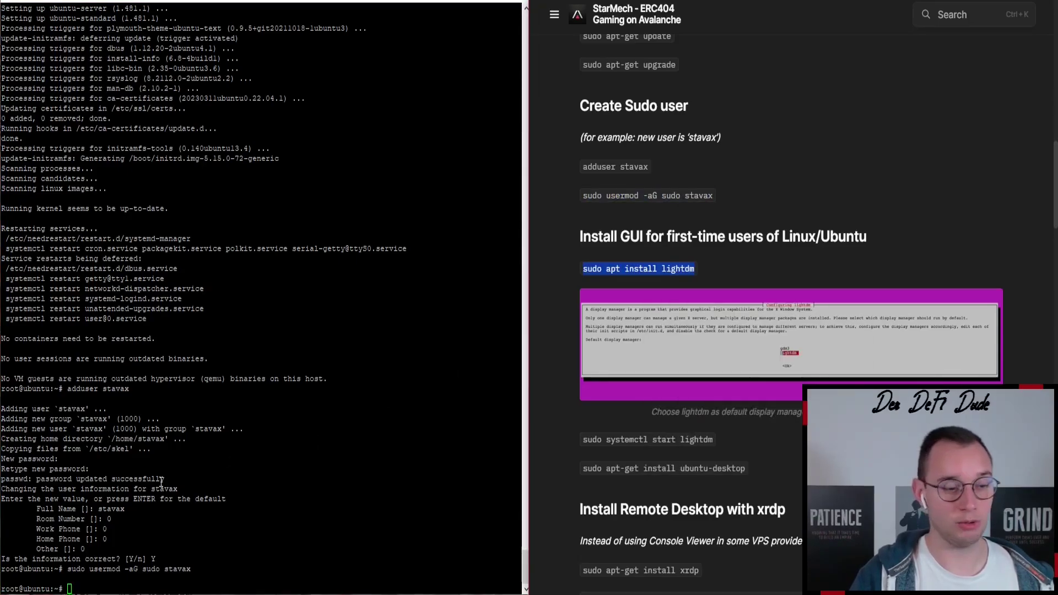
right_click(106, 560)
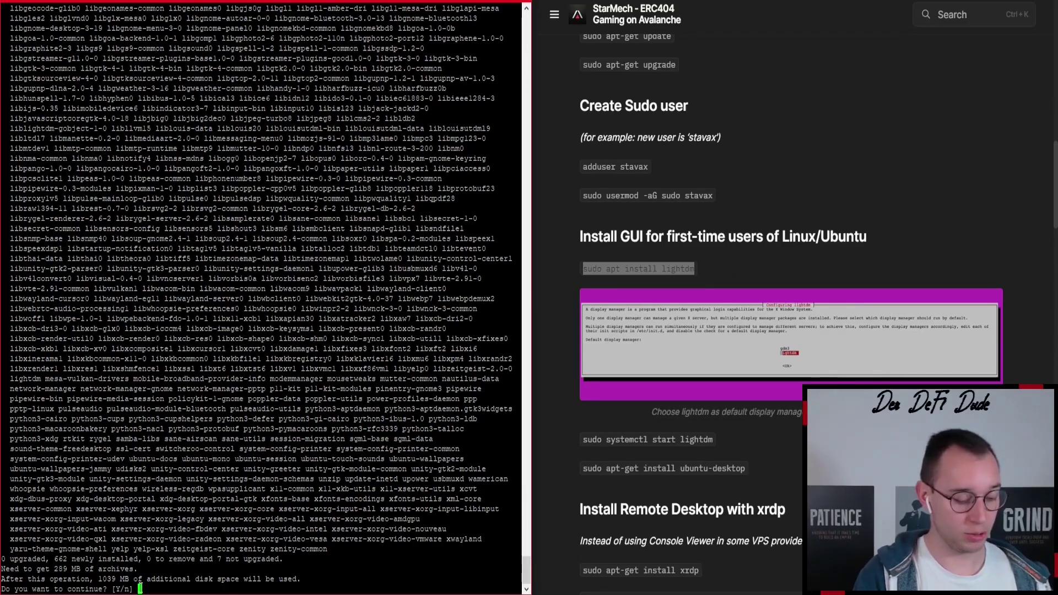
type("y")
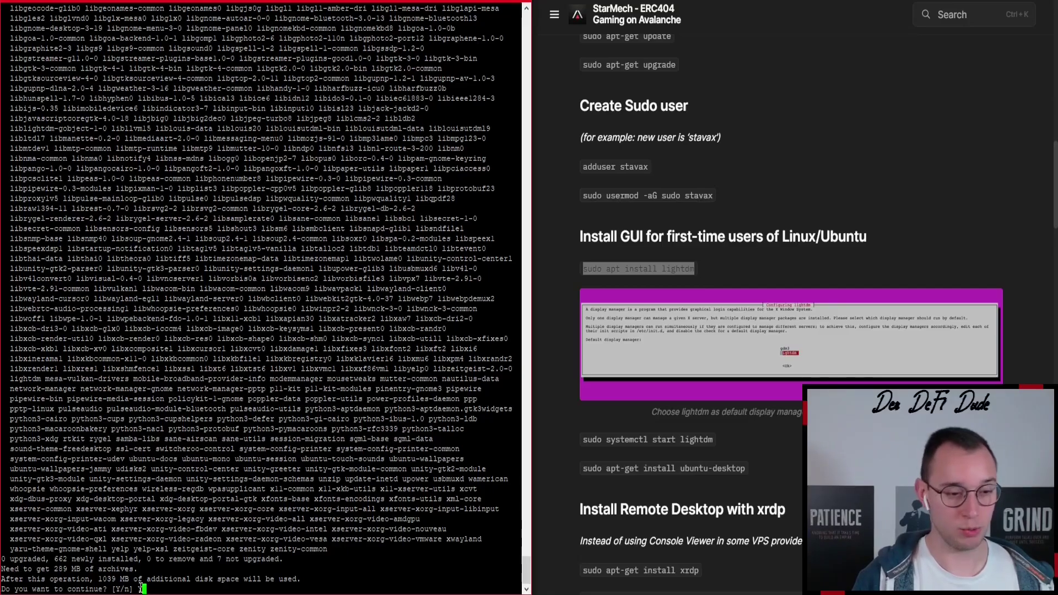
key("Return")
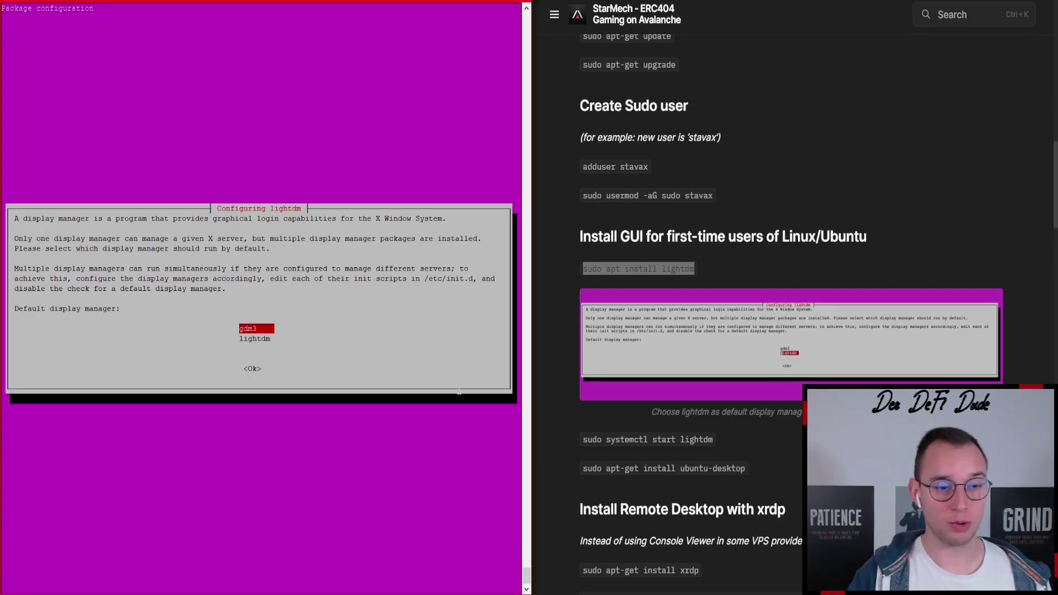
key("Down")
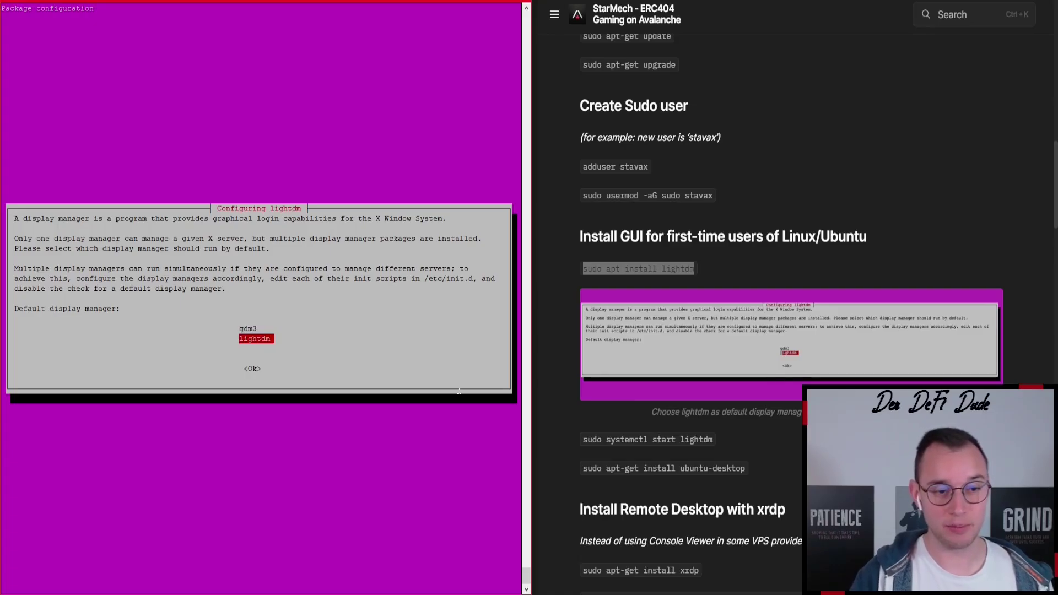
key("Return")
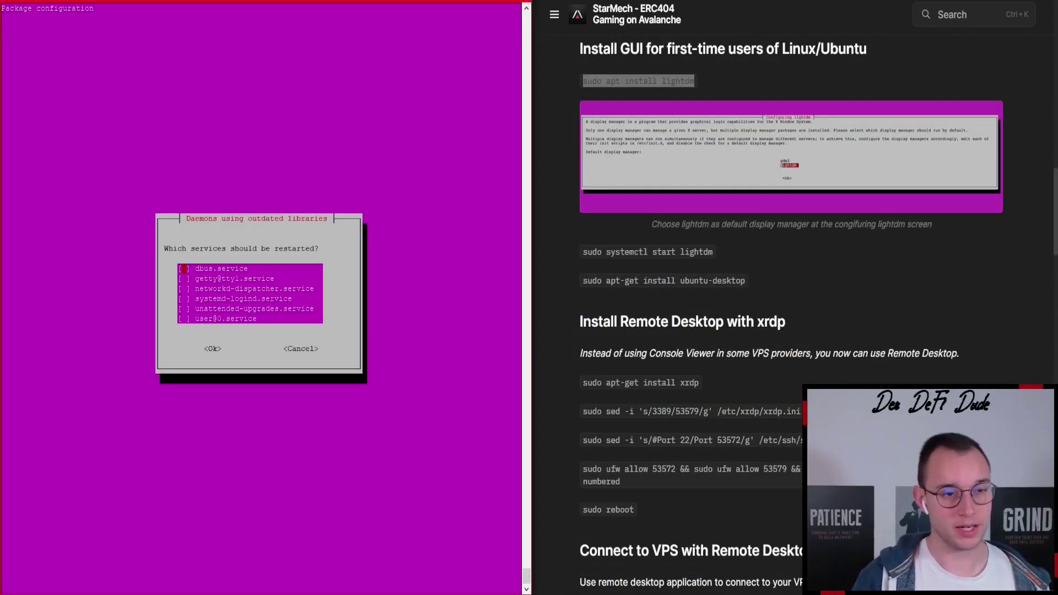
Finish the lightdm install and start it with 'sudo systemctl start lightdm'
key("Return")
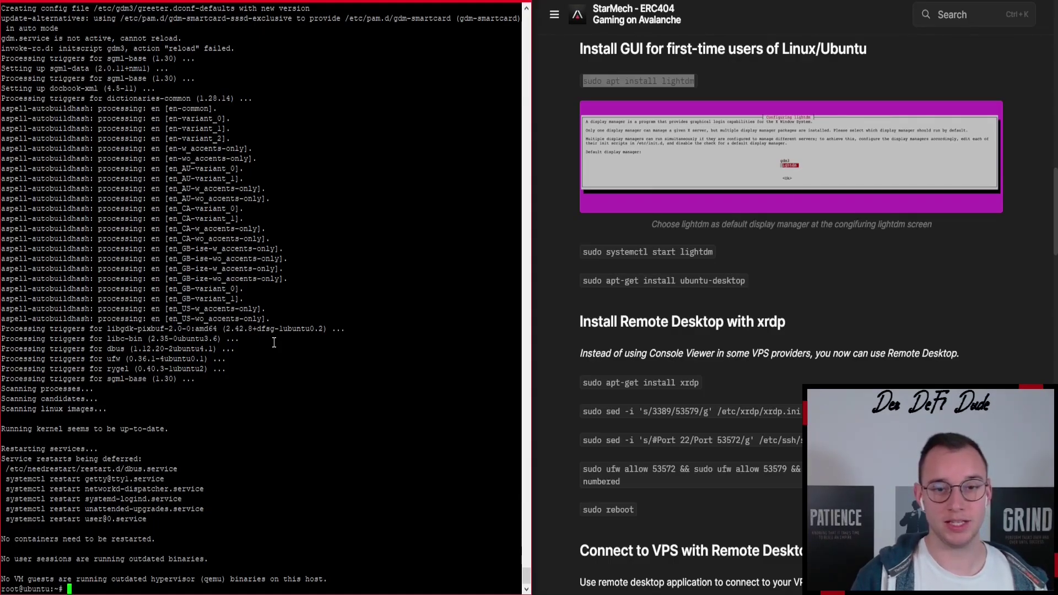
double_click(665, 251)
right_click(664, 253)
triple_click(645, 251)
key("ctrl+c")
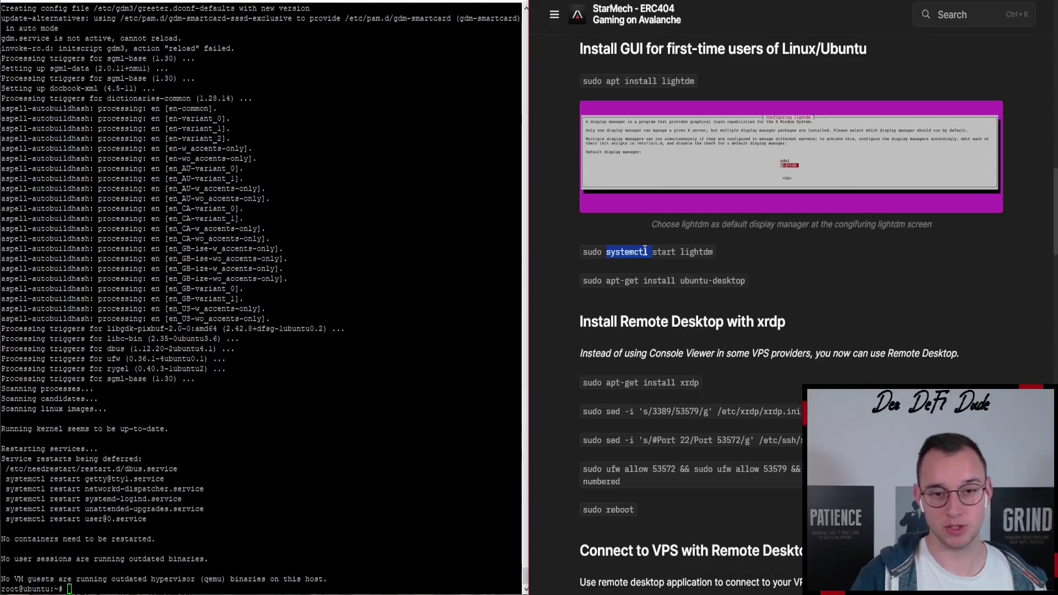
right_click(643, 250)
left_click(677, 264)
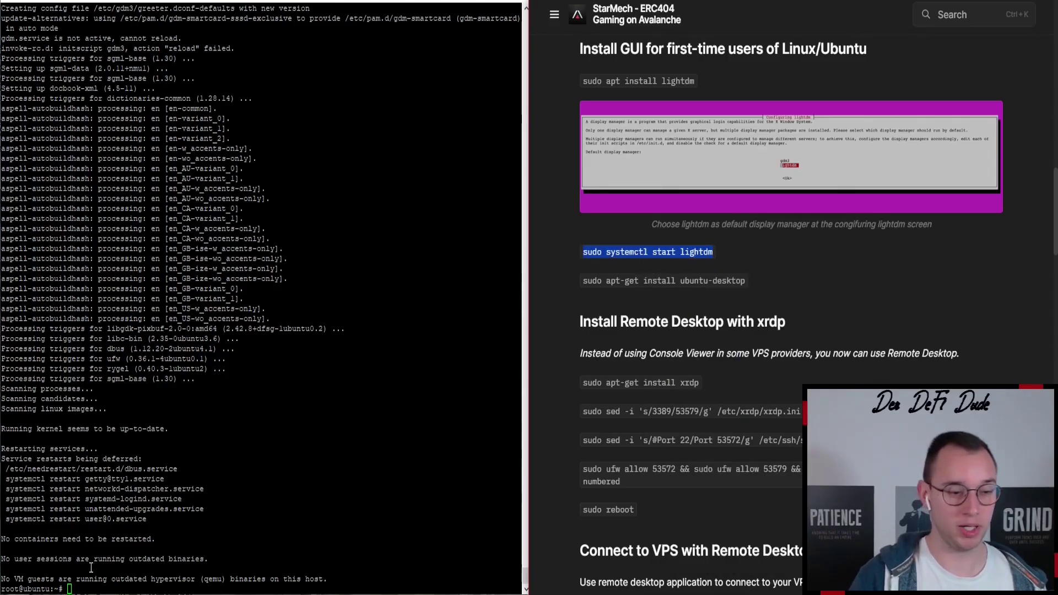
right_click(86, 585)
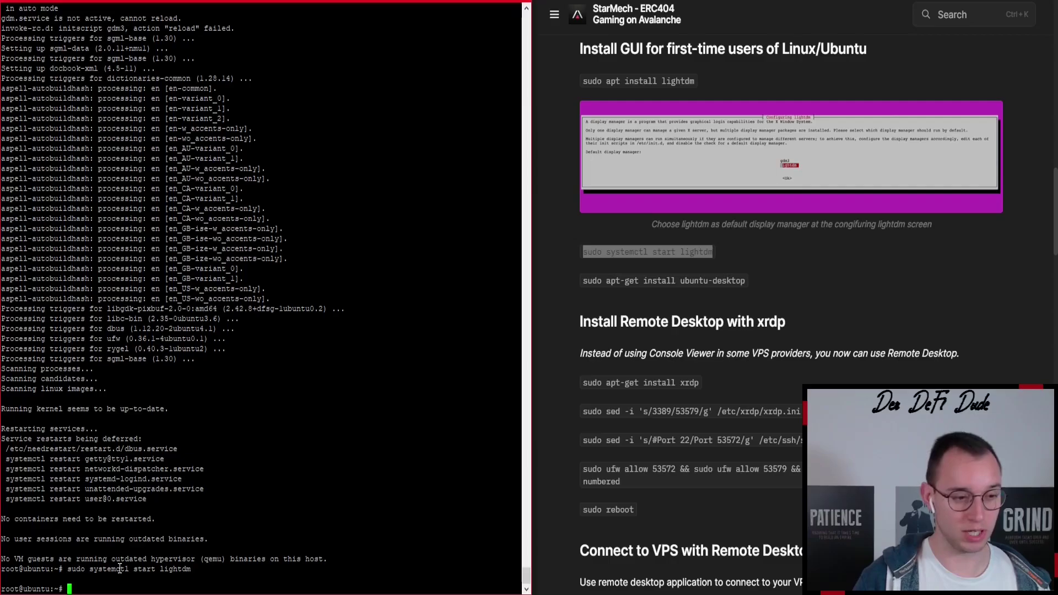
Install the desktop with 'sudo apt-get install ubuntu-desktop', confirming Y and the restart prompt
triple_click(670, 280)
key("ctrl+c")
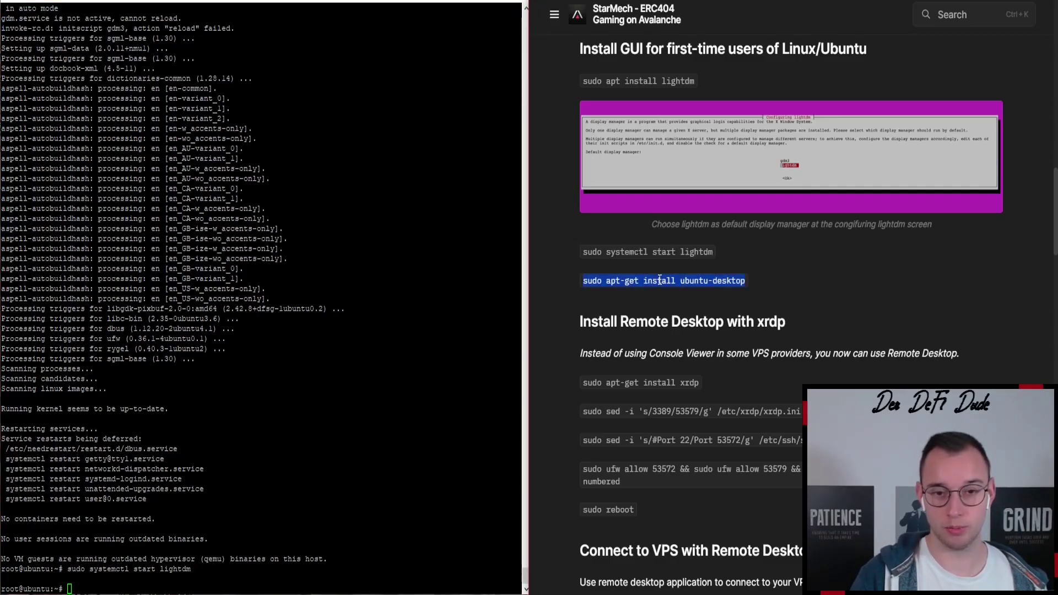
right_click(659, 284)
left_click(701, 293)
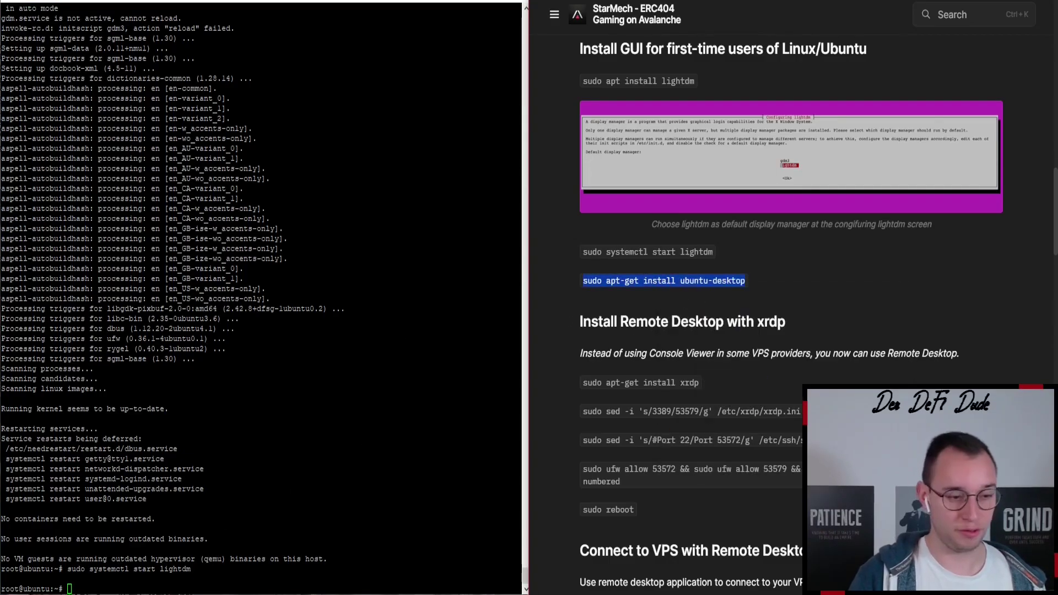
right_click(67, 586)
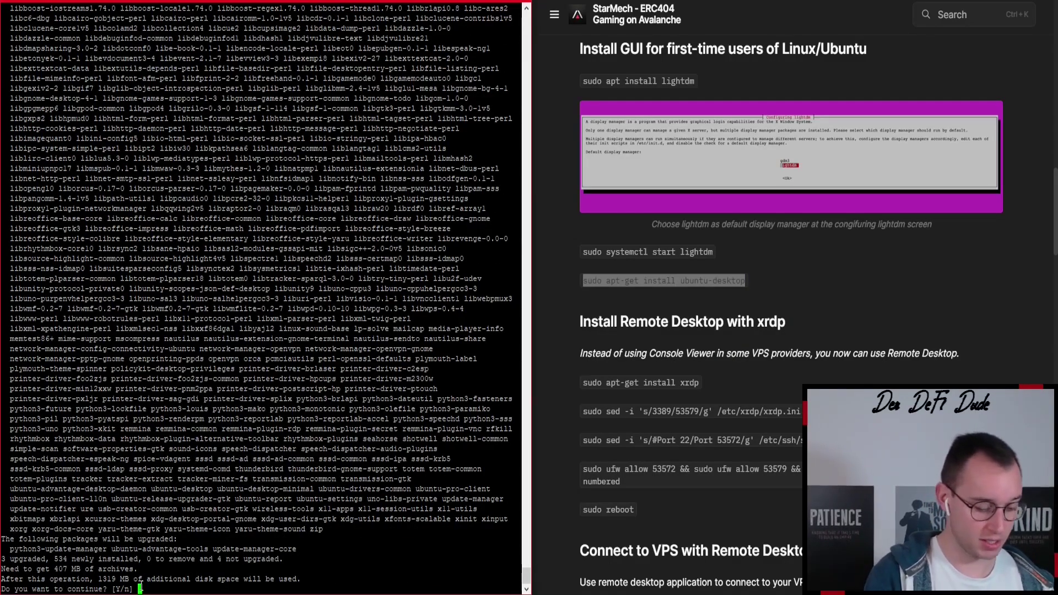
type("Y")
key("Return")
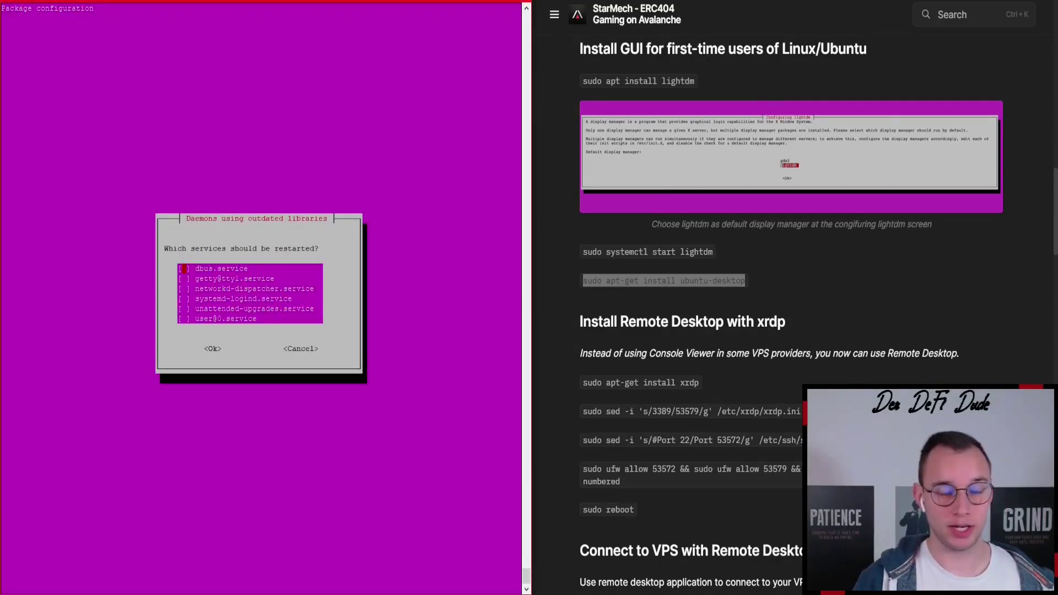
key("Return")
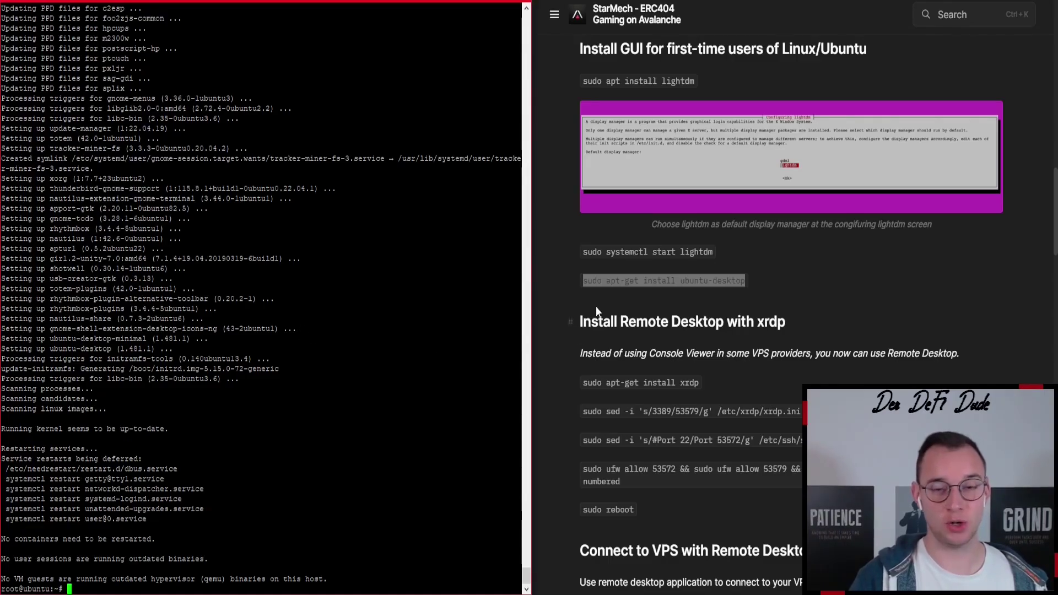
Run 'sudo apt-get install xrdp' from the guide's Remote Desktop section, confirming with Y
scroll(700, 295, "down", 3)
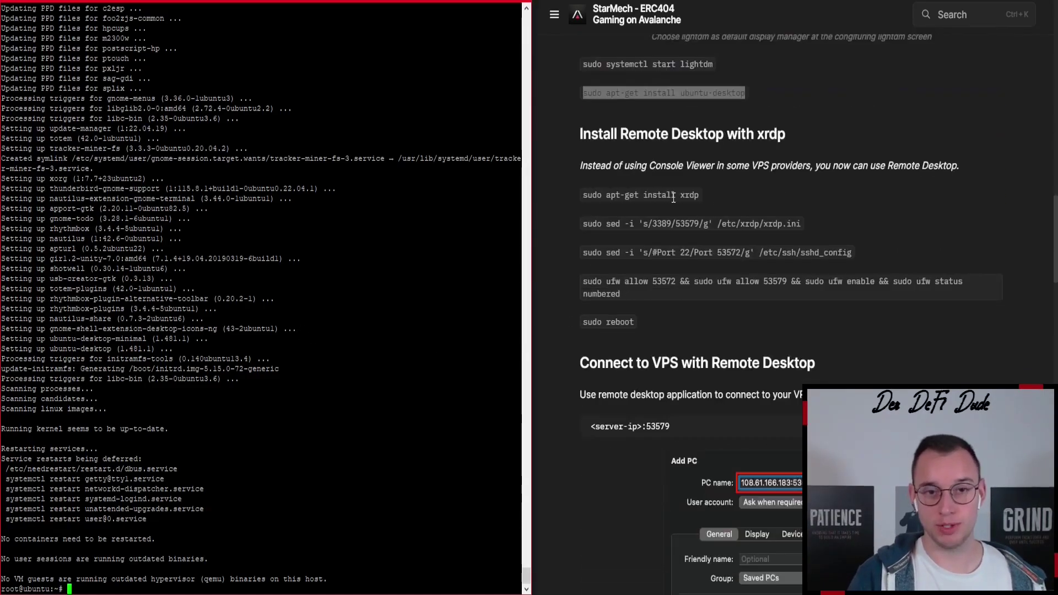
left_click_drag(796, 132, 567, 131)
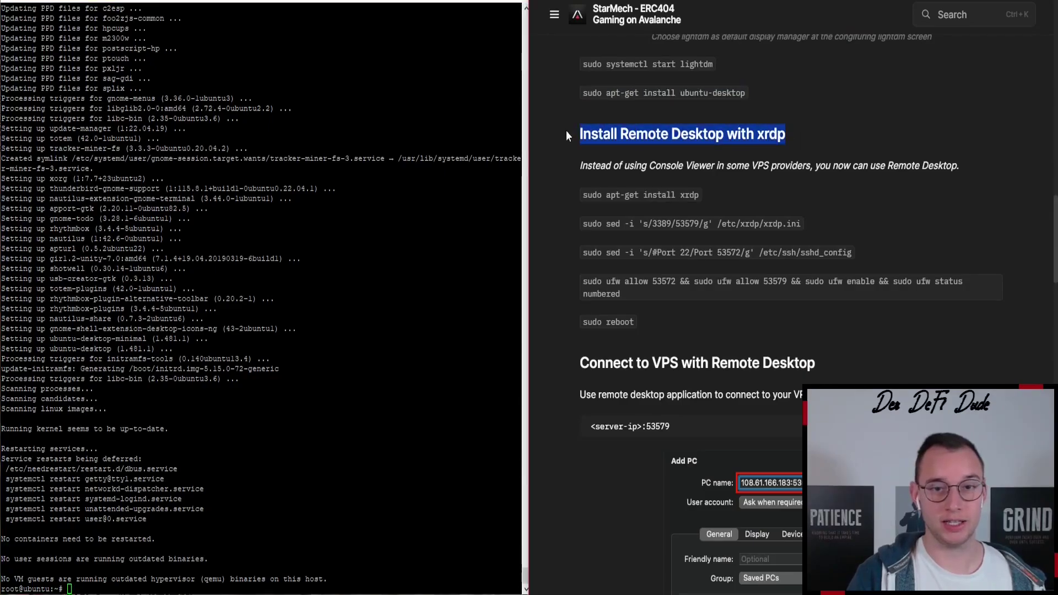
left_click(638, 195)
double_click(638, 195)
triple_click(638, 195)
key("ctrl+c")
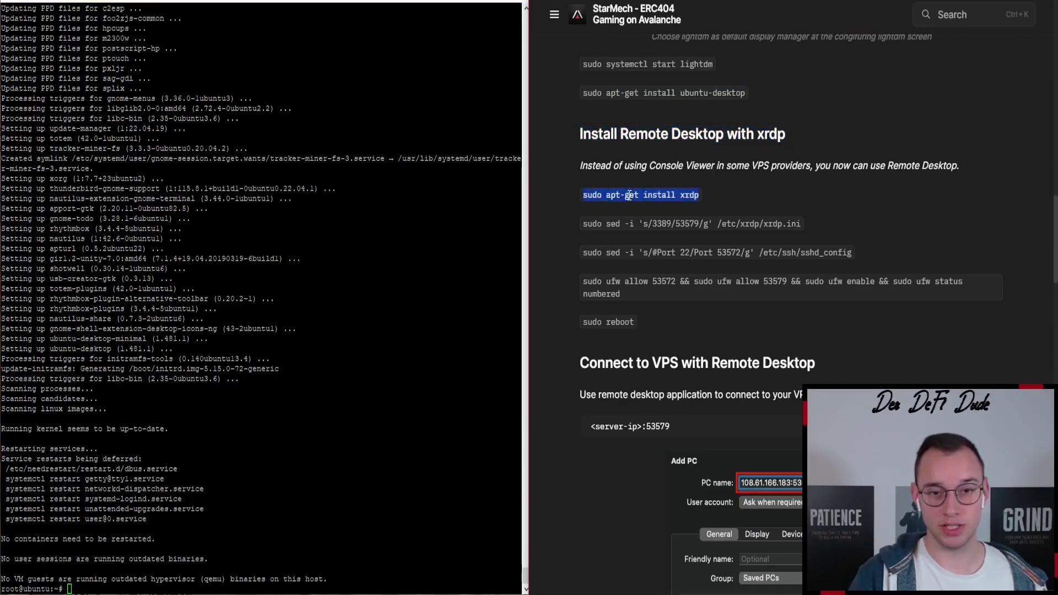
right_click(656, 202)
left_click(657, 208)
right_click(119, 575)
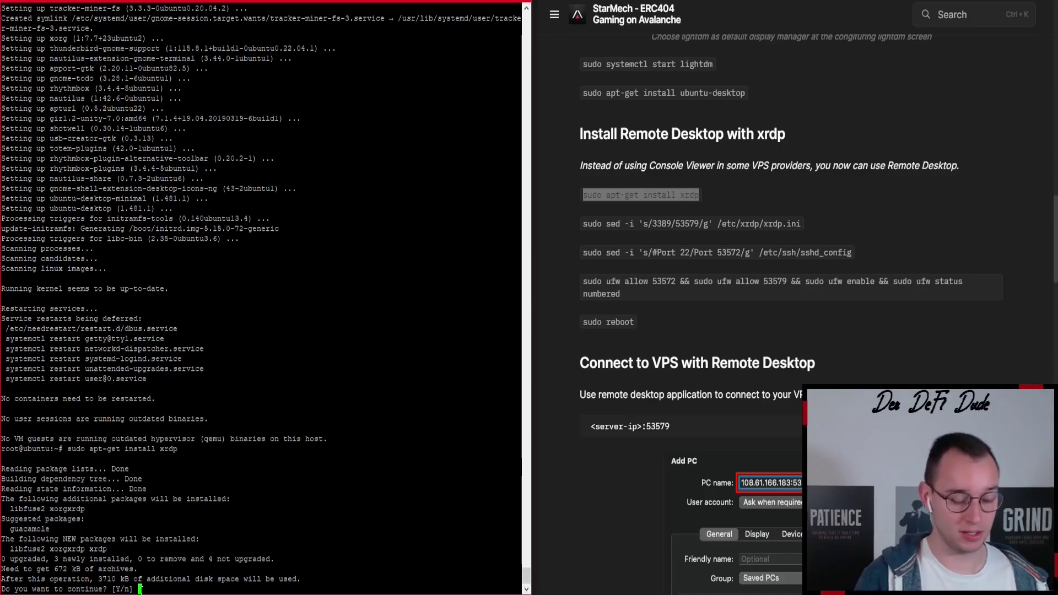
type("Y")
key("Return")
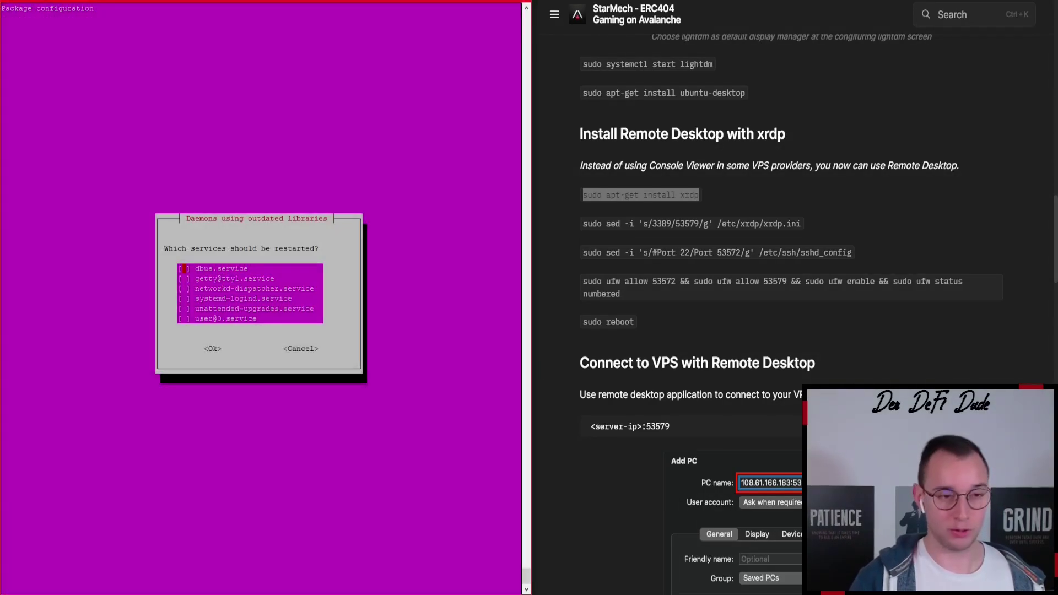
Finish the xrdp install and change the xrdp port to 53579 with the sed command
key("Return")
triple_click(711, 224)
right_click(710, 224)
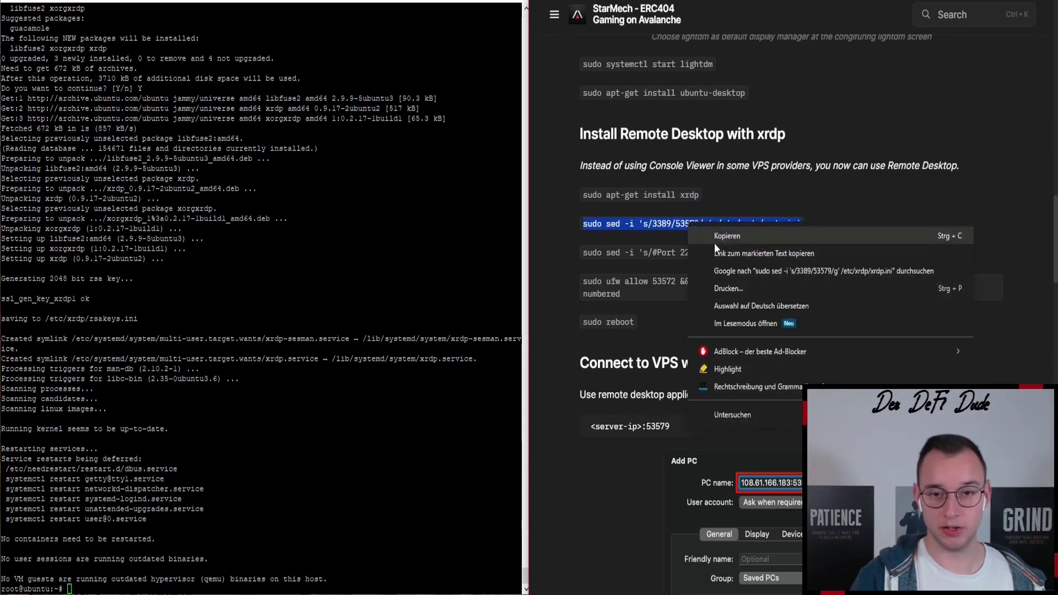
left_click(714, 243)
right_click(62, 589)
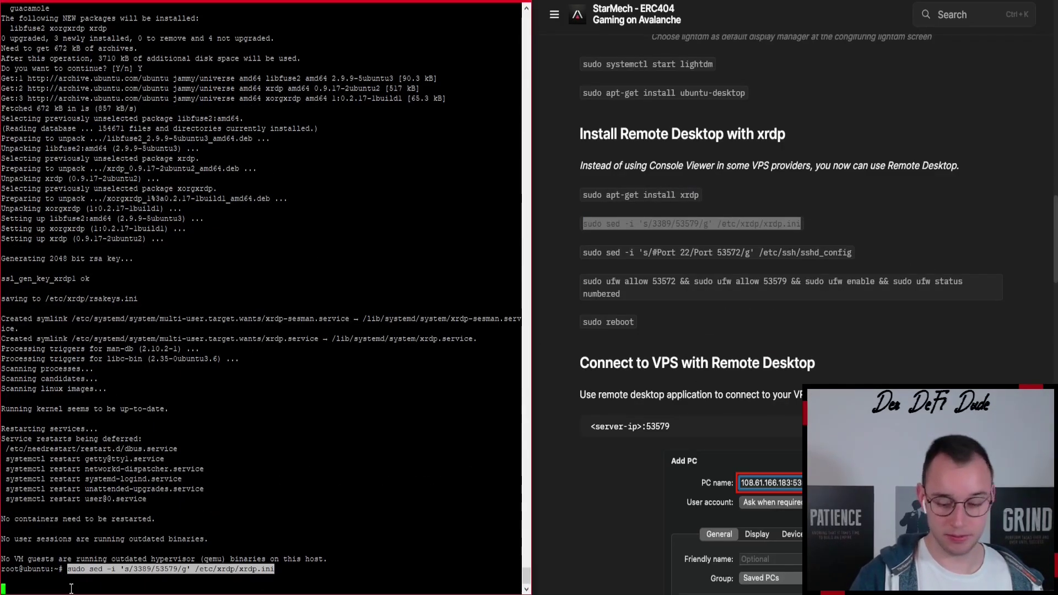
Move SSH to port 53572 and enable UFW allowing both ports
triple_click(704, 252)
right_click(704, 252)
left_click(741, 263)
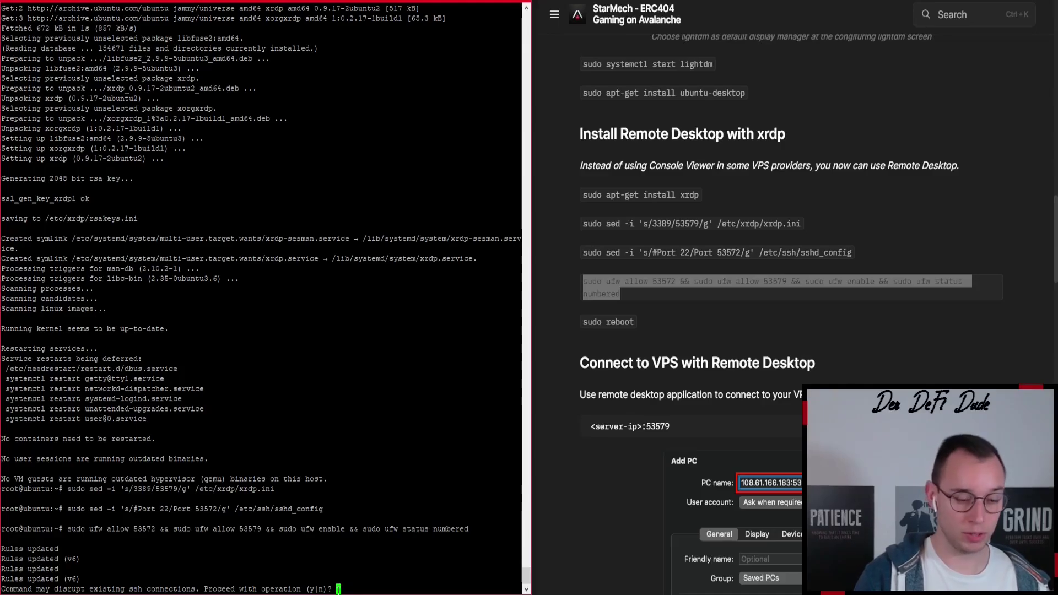
type("y")
key("Return")
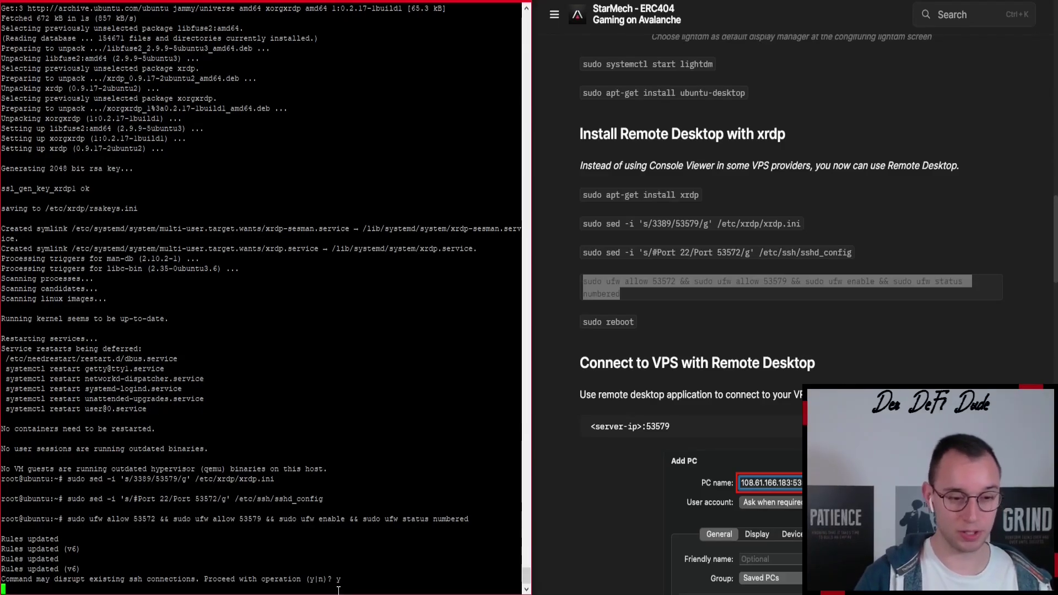
Reboot the VPS with 'sudo reboot'
left_click(637, 332)
left_click_drag(635, 325, 582, 324)
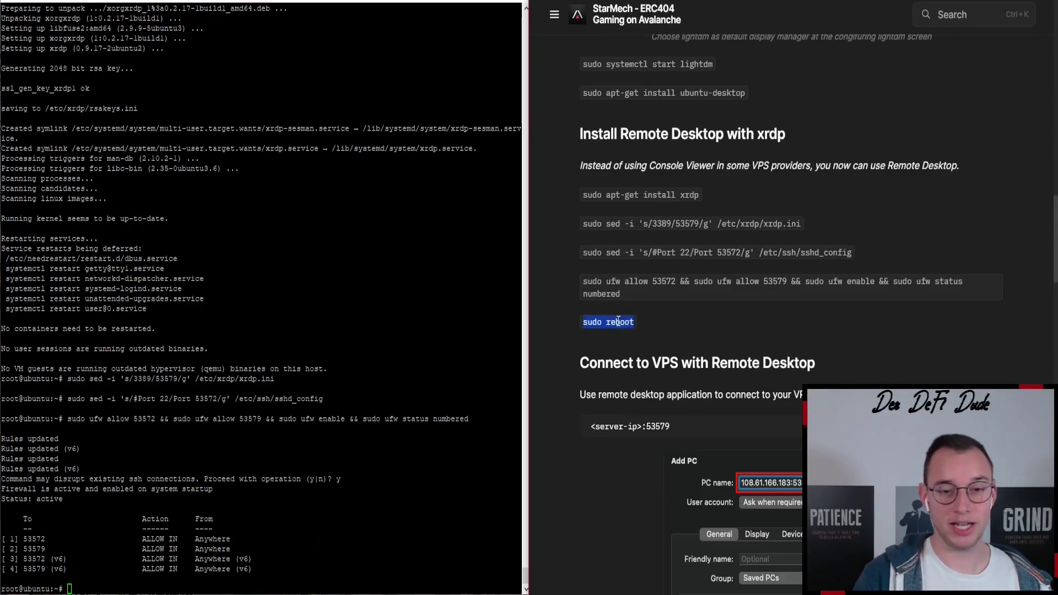
right_click(635, 325)
left_click(716, 334)
right_click(74, 587)
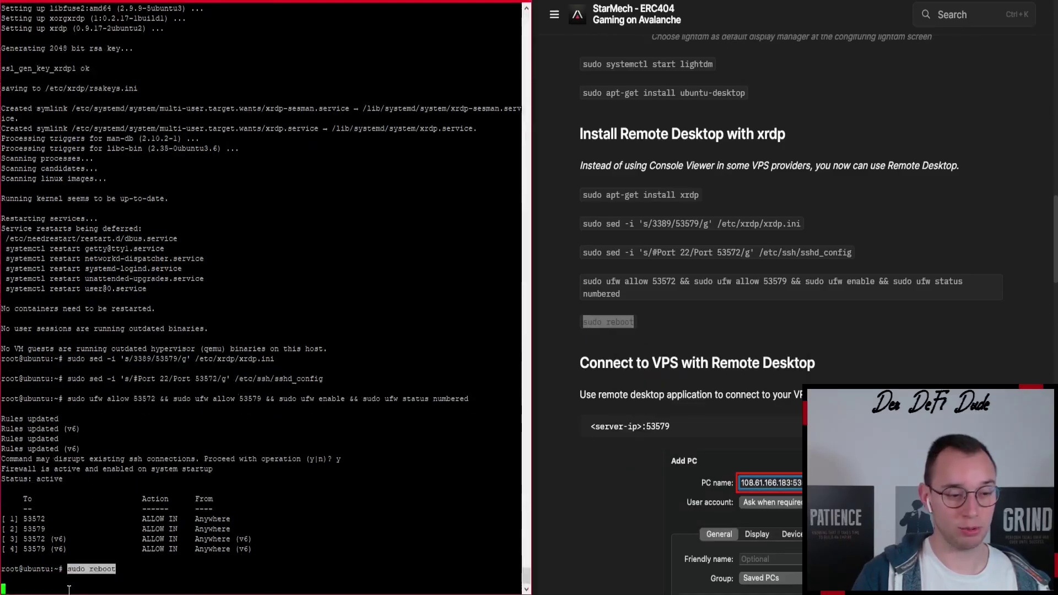
key("Return")
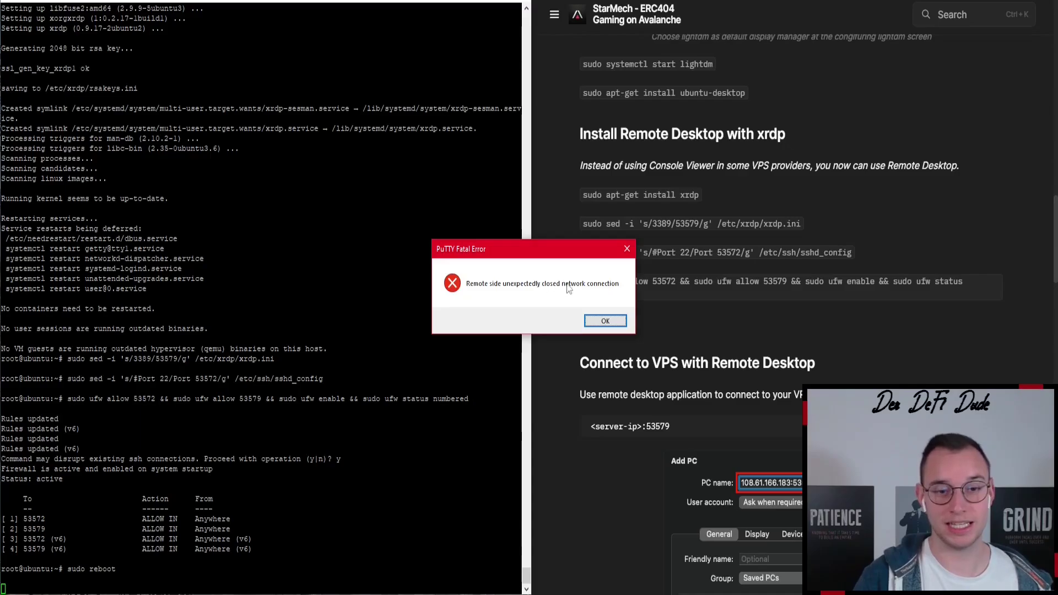
Dismiss the PuTTY connection-lost error and return to the setup guide
left_click(605, 321)
scroll(593, 296, "down", 5)
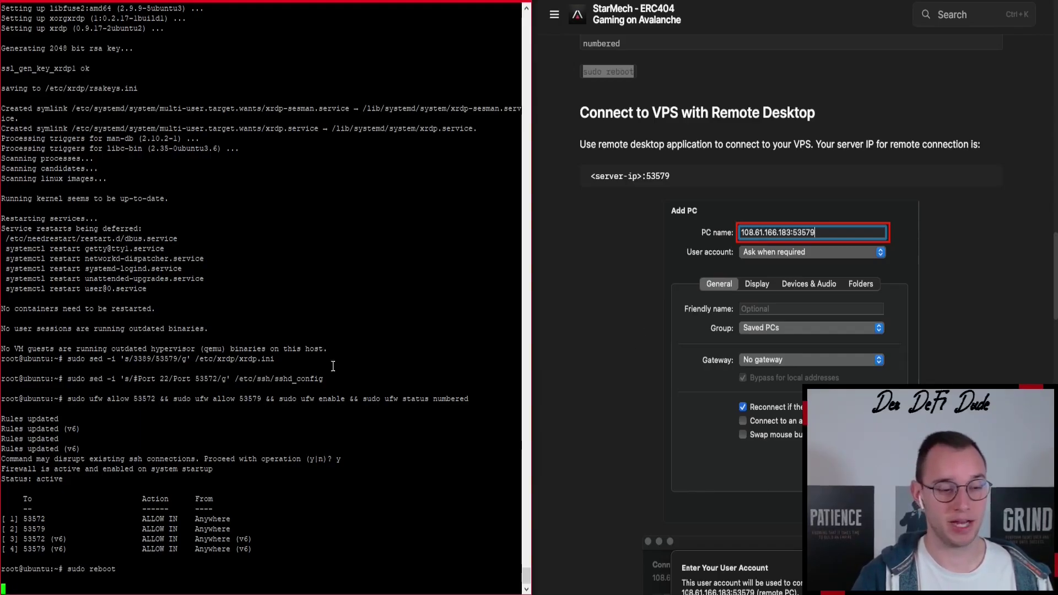
left_click(585, 373)
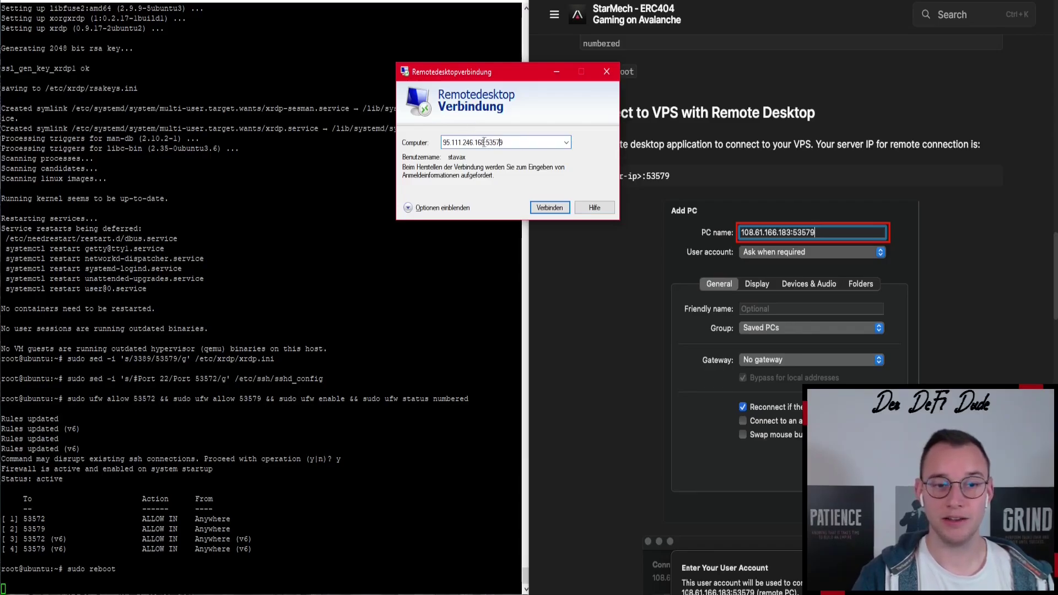
Enter the server IP followed by port 53579 in the Remote Desktop Computer field
left_click_drag(484, 143, 435, 143)
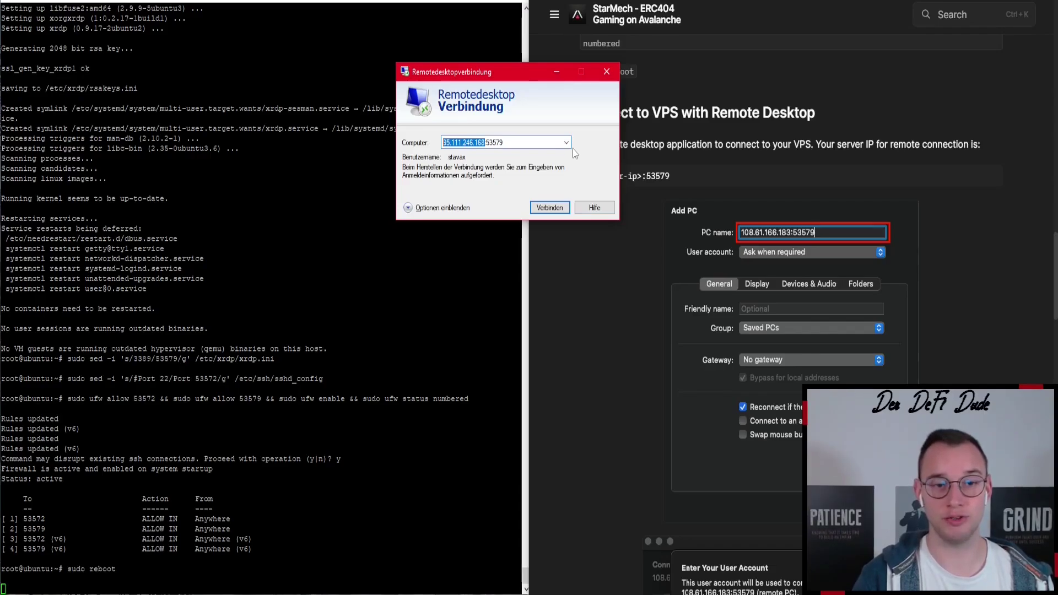
left_click(485, 144)
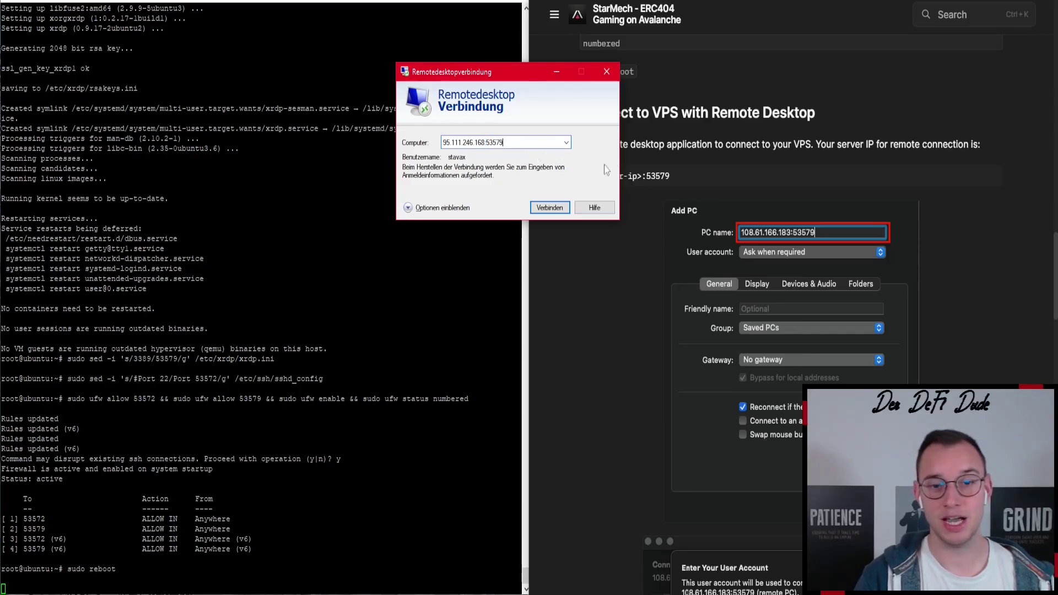
left_click(653, 156)
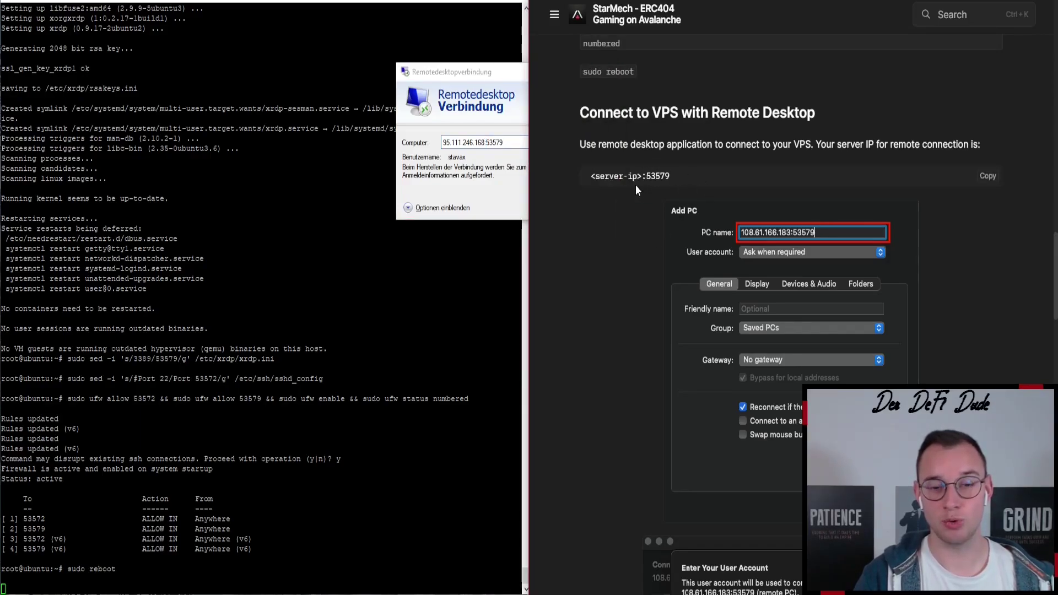
left_click_drag(670, 175, 648, 179)
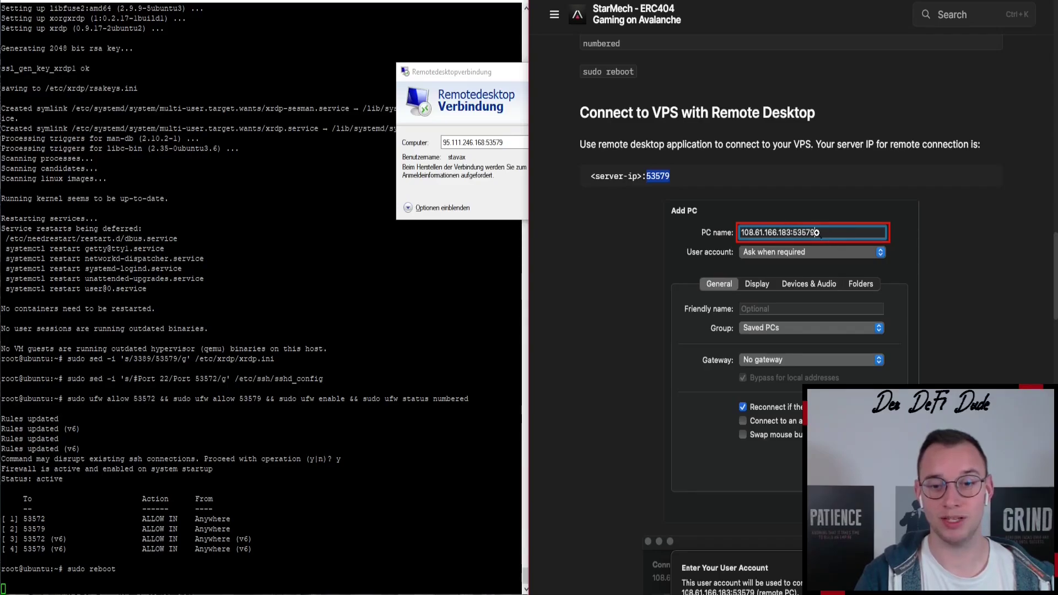
left_click(510, 79)
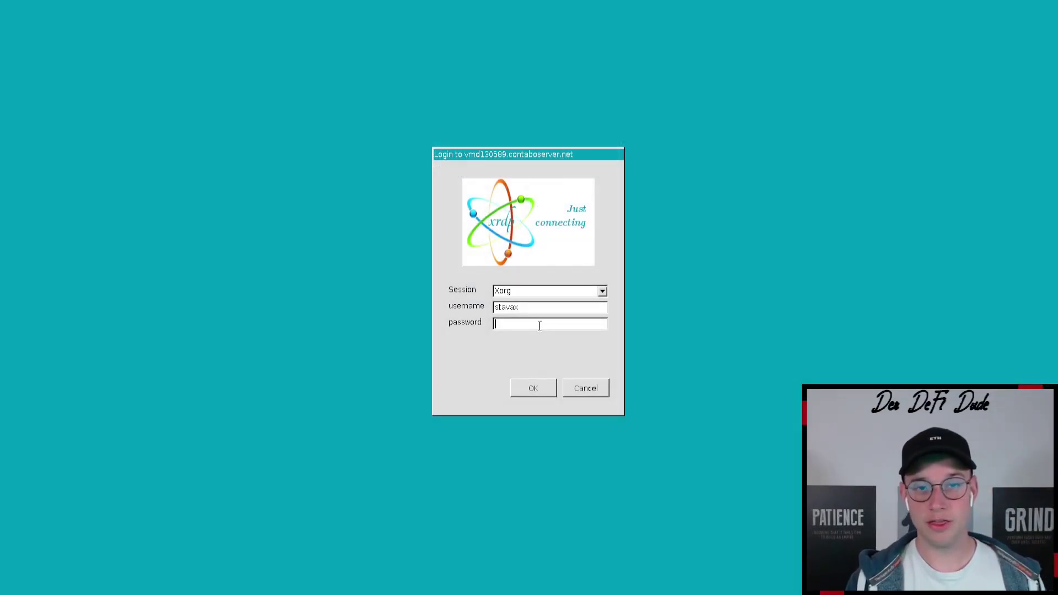
Sign in to the xrdp Xorg session with the account password and show the activities overview
type("*************")
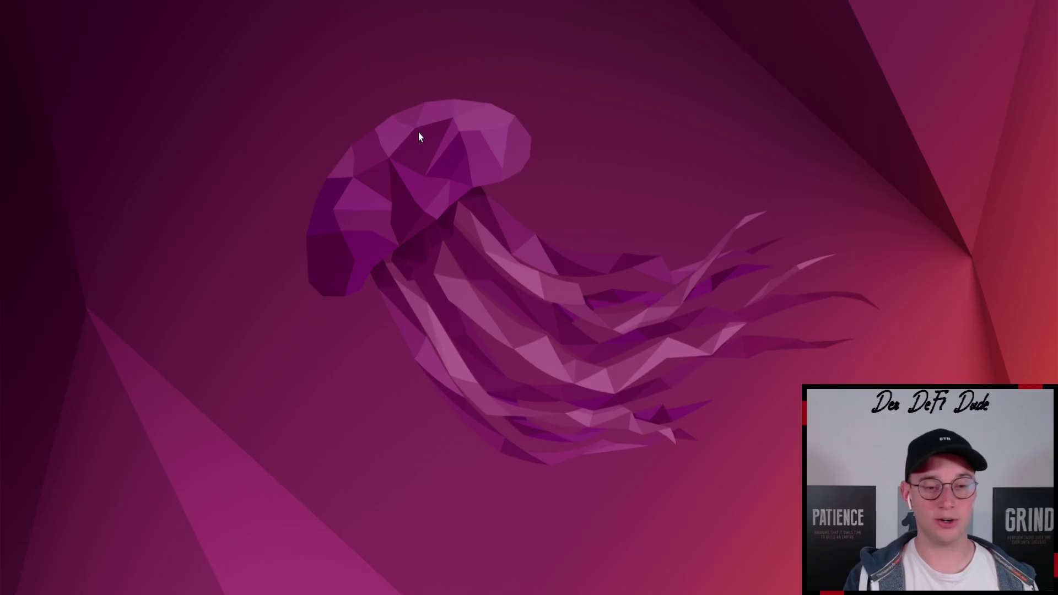
key("super")
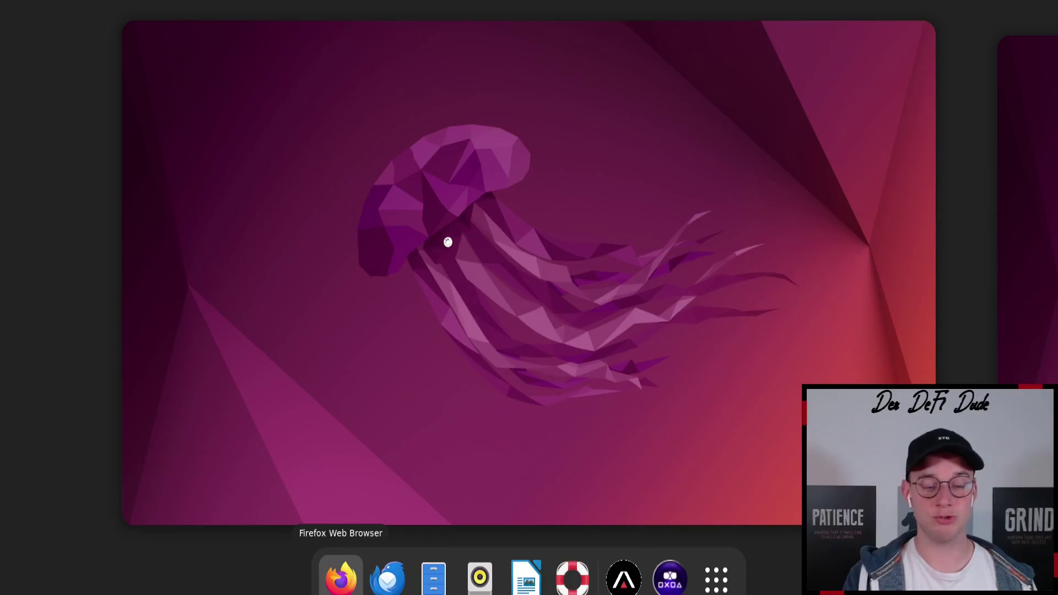
Load the Xally.ai 'Running Xally.ai Nodes' docs page in Firefox
left_click(410, 221)
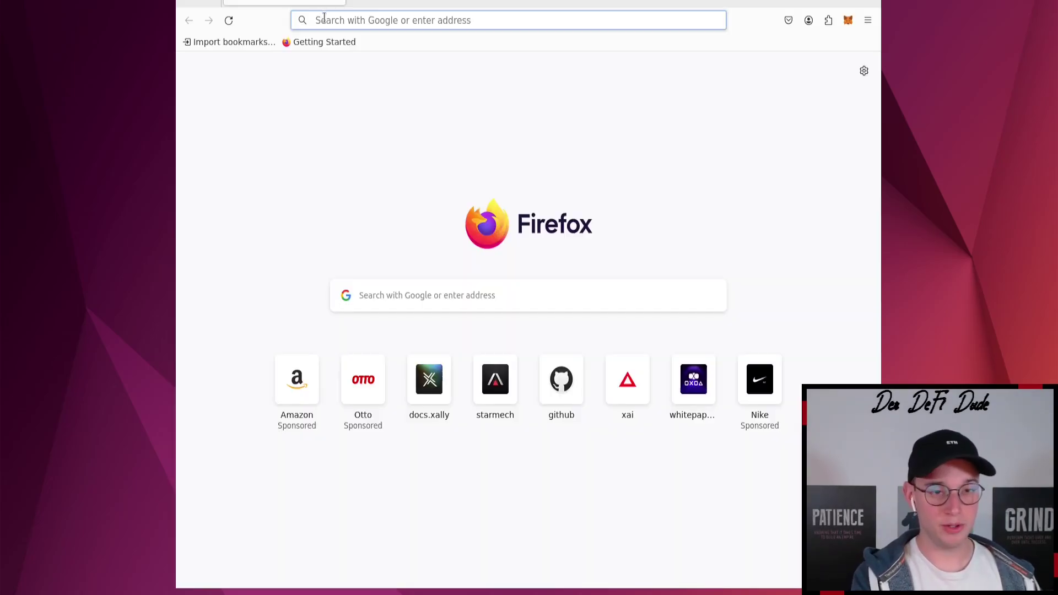
key("ctrl+v")
key("Return")
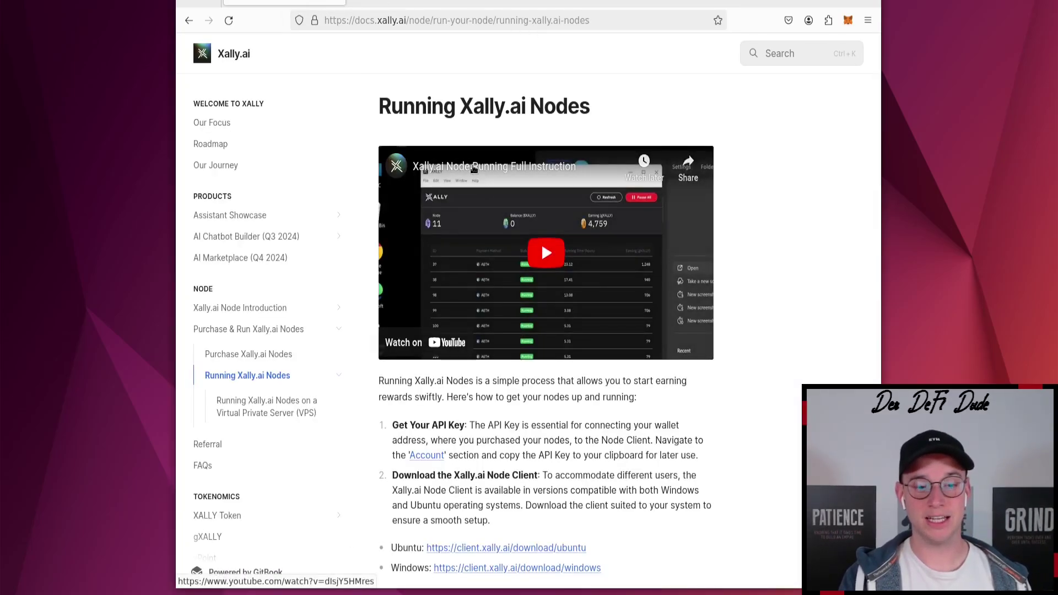
scroll(485, 176, "down", 4)
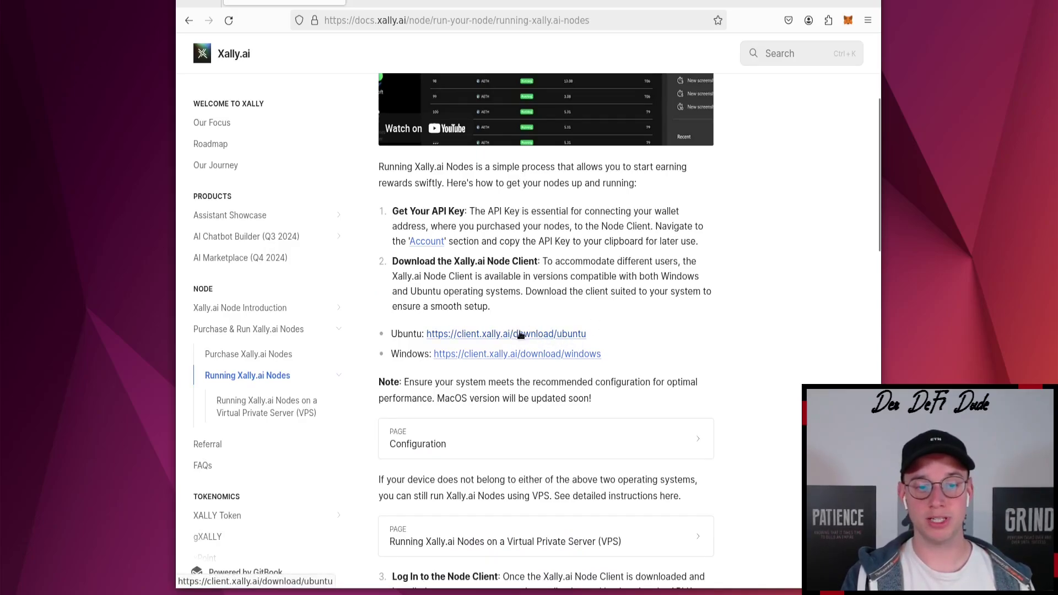
Download the Ubuntu node client AppImage and open it in the Files Downloads folder
left_click(486, 335)
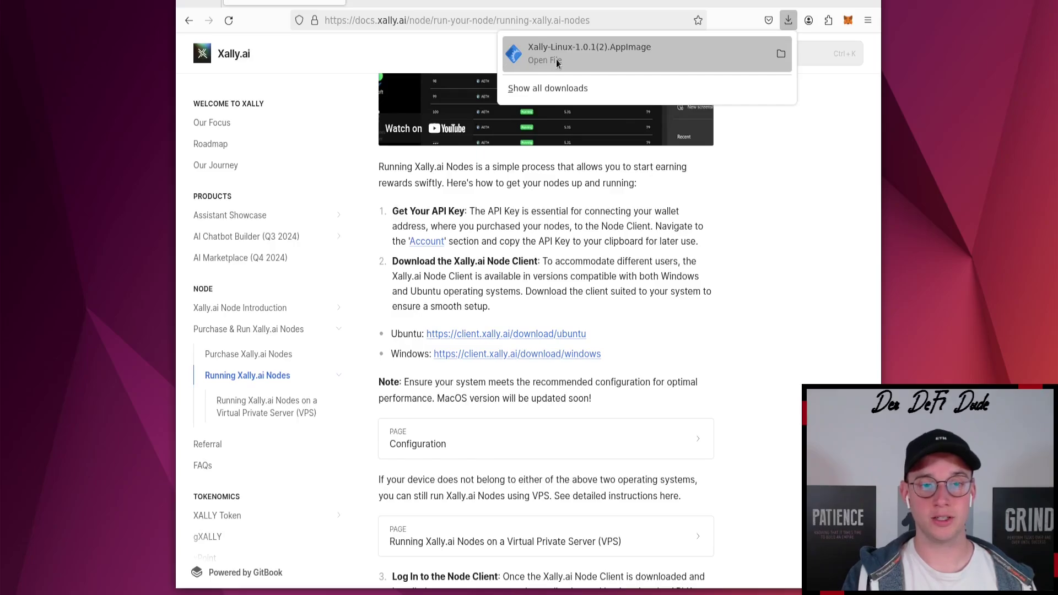
left_click(683, 61)
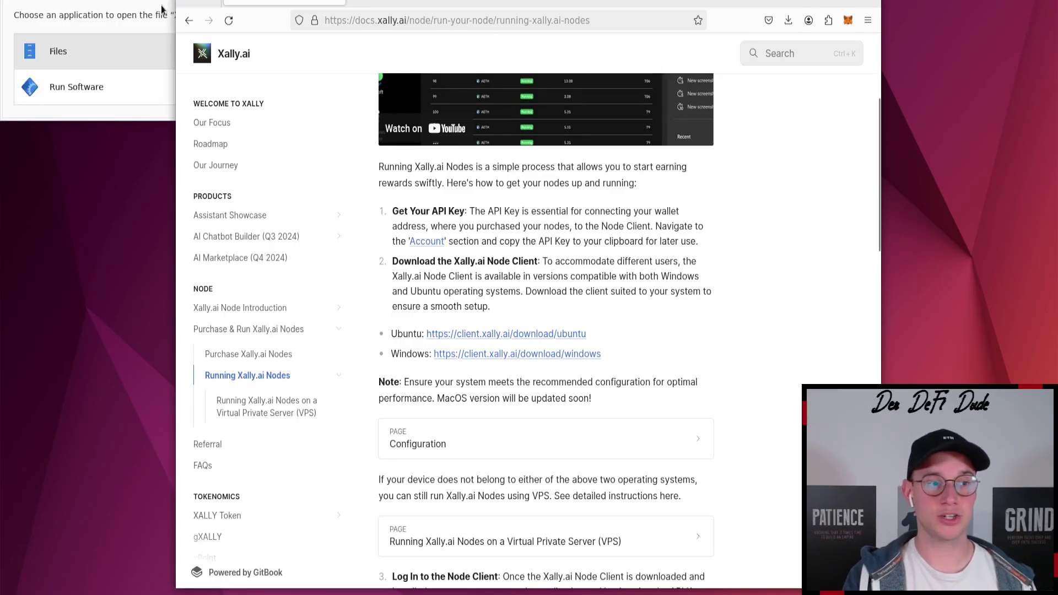
left_click(80, 55)
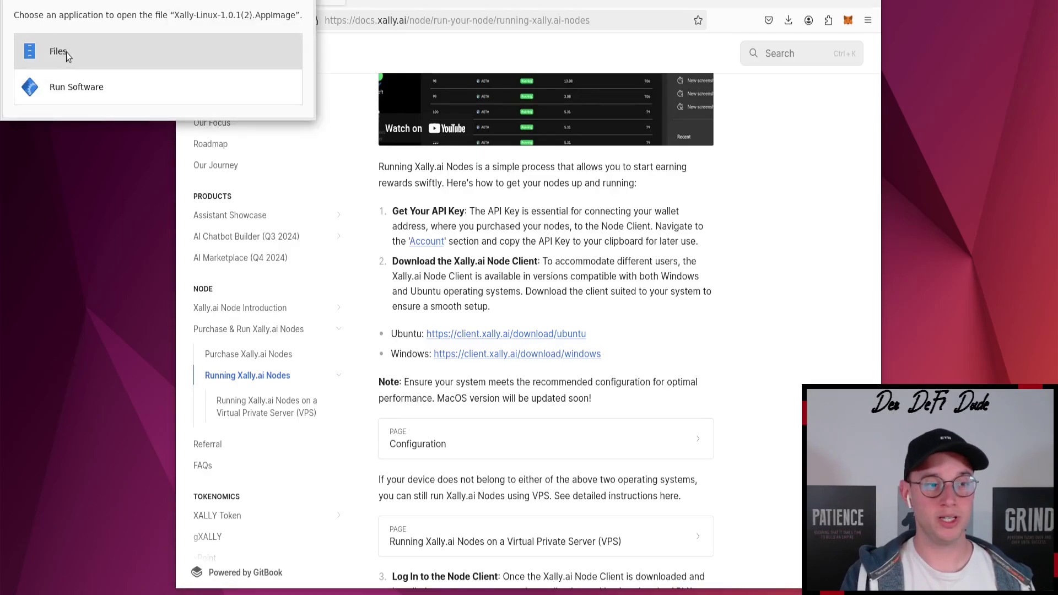
left_click(217, 50)
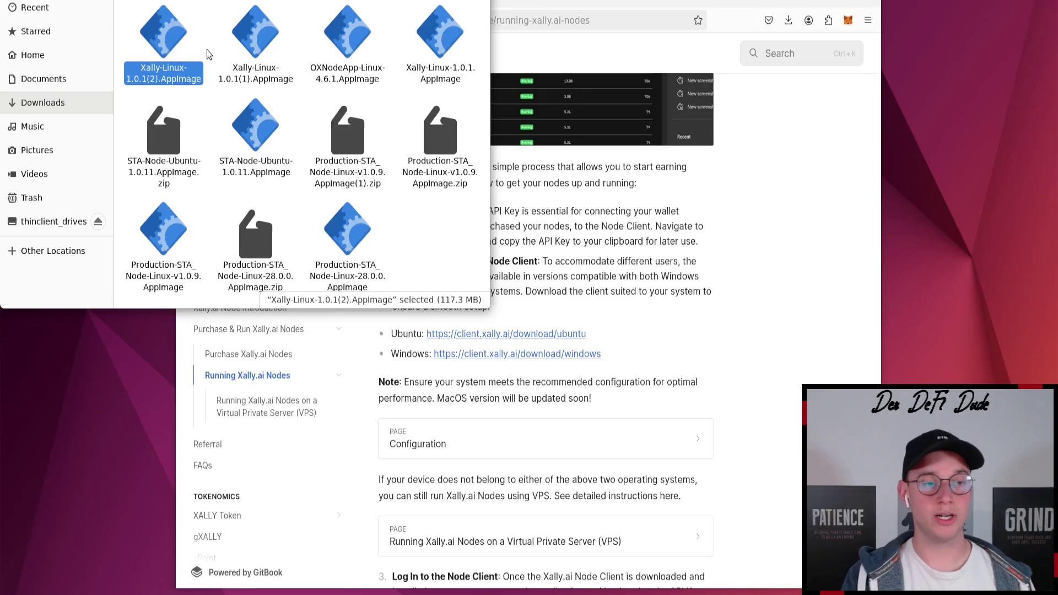
Tick 'Allow executing file as program' in the Xally AppImage's Permissions properties
right_click(164, 70)
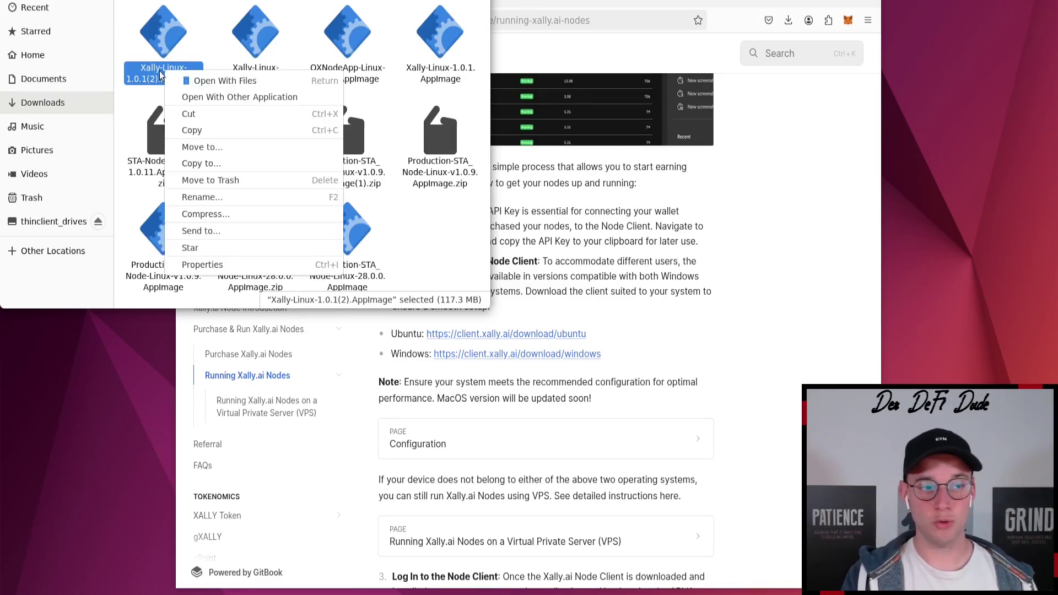
left_click(220, 264)
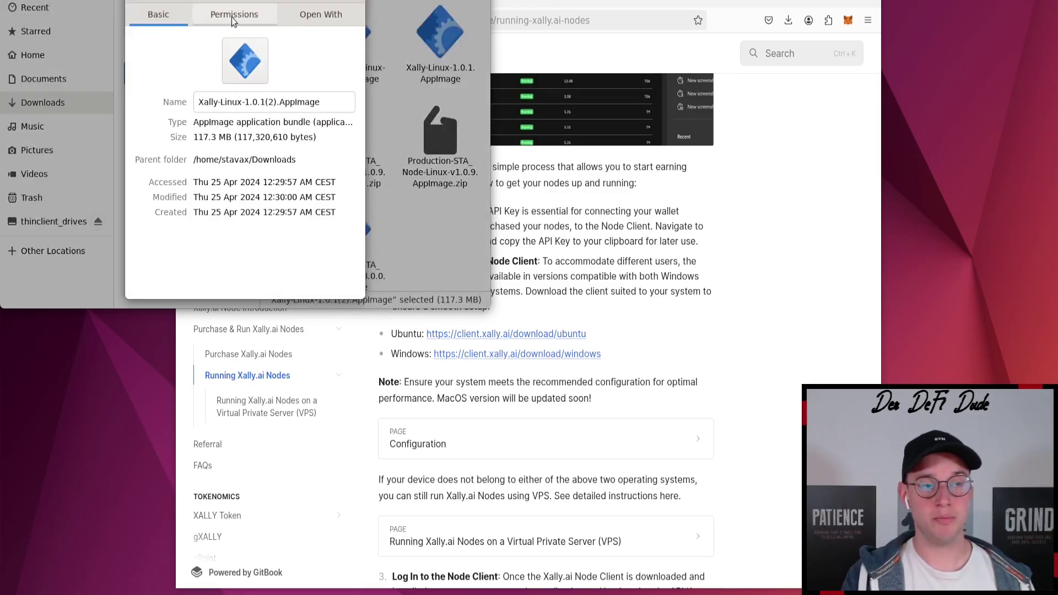
left_click(232, 17)
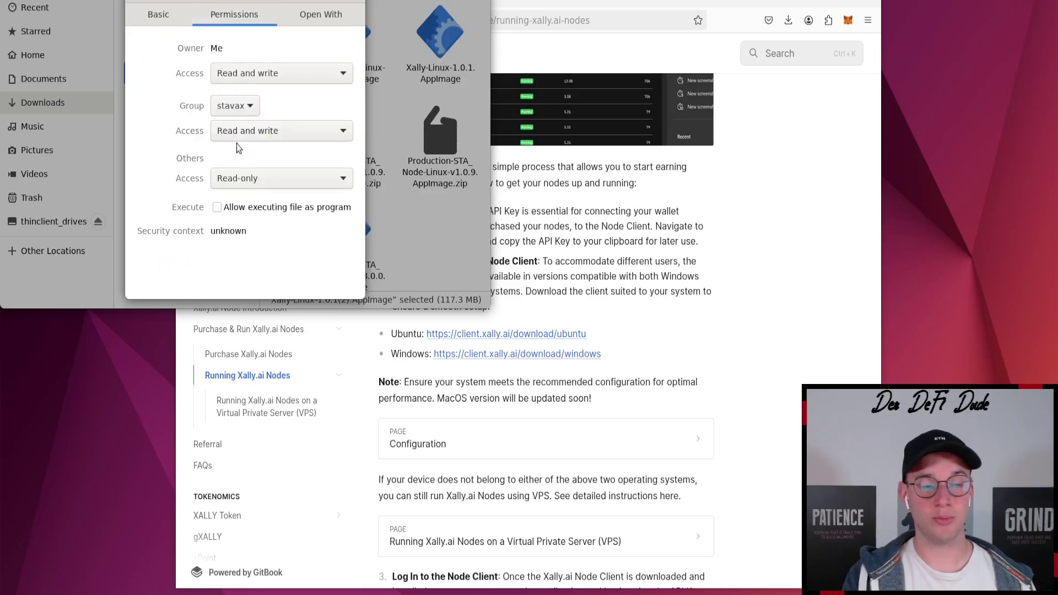
left_click(217, 208)
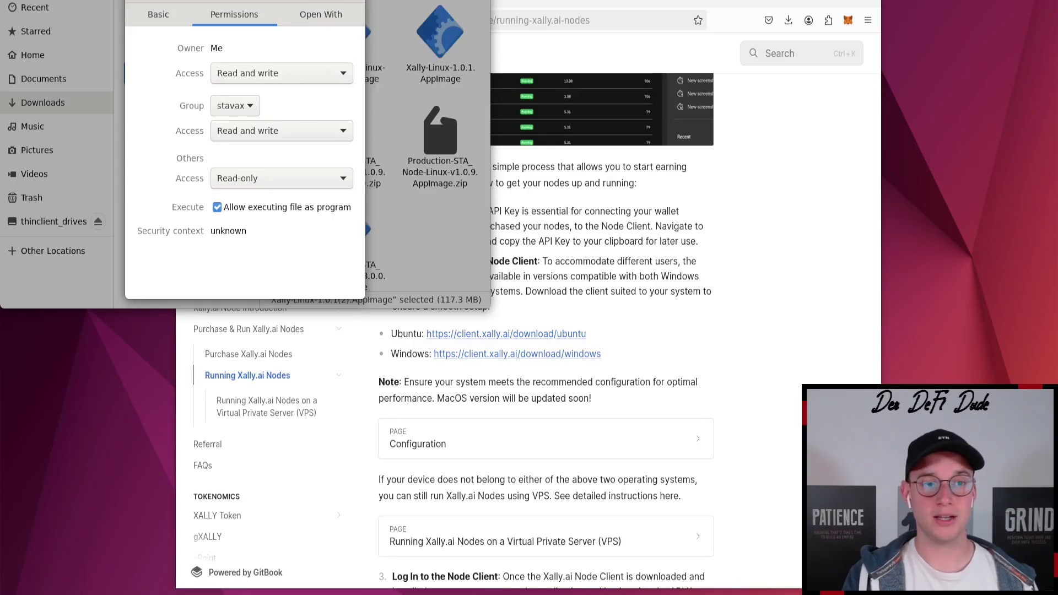
key("Escape")
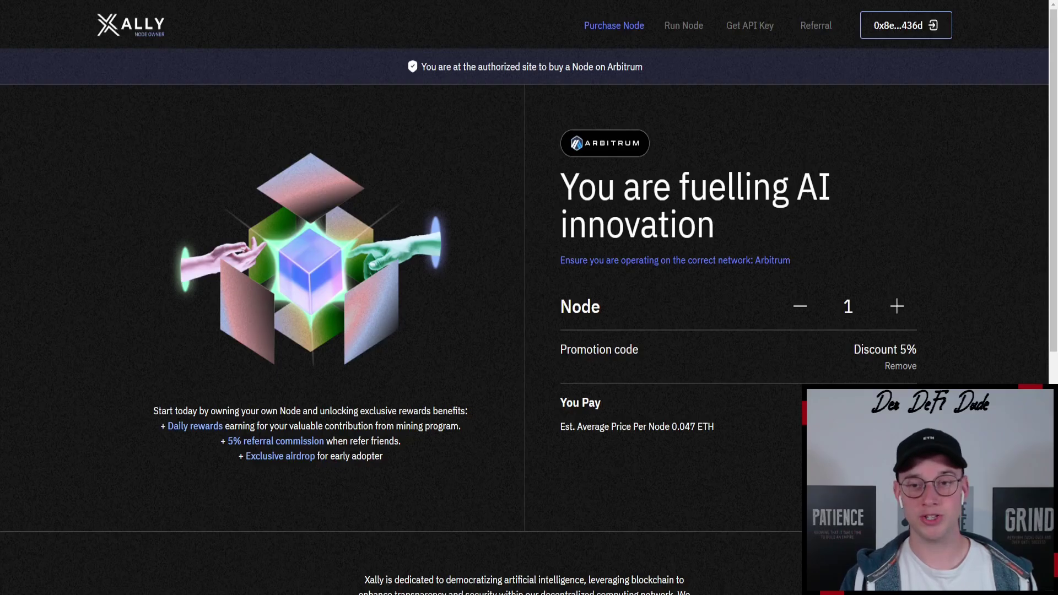
Copy the account's API key from the Get API Key page
left_click(747, 36)
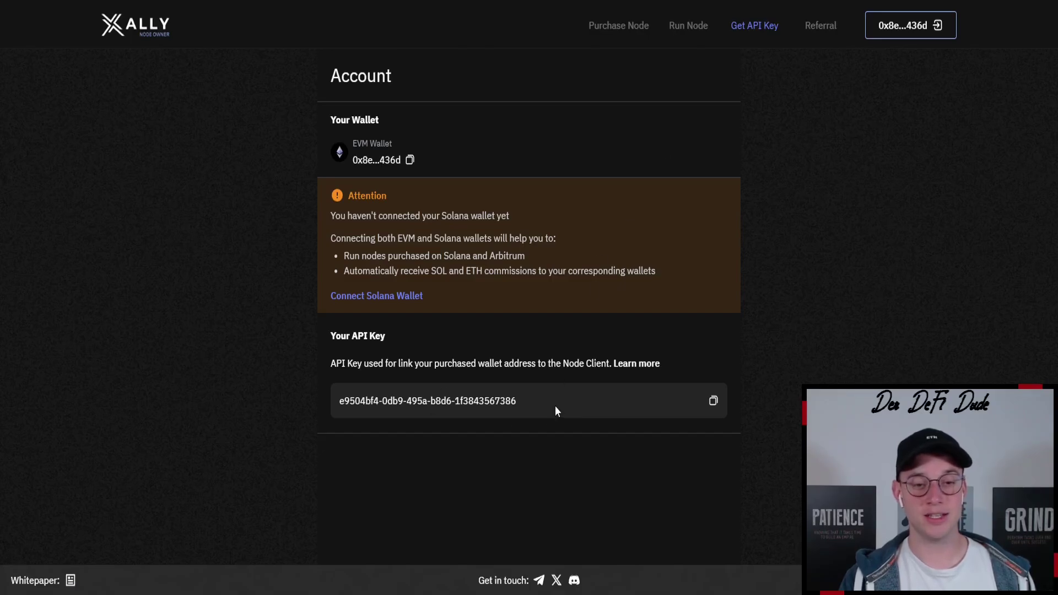
left_click(713, 400)
left_click_drag(526, 408, 361, 316)
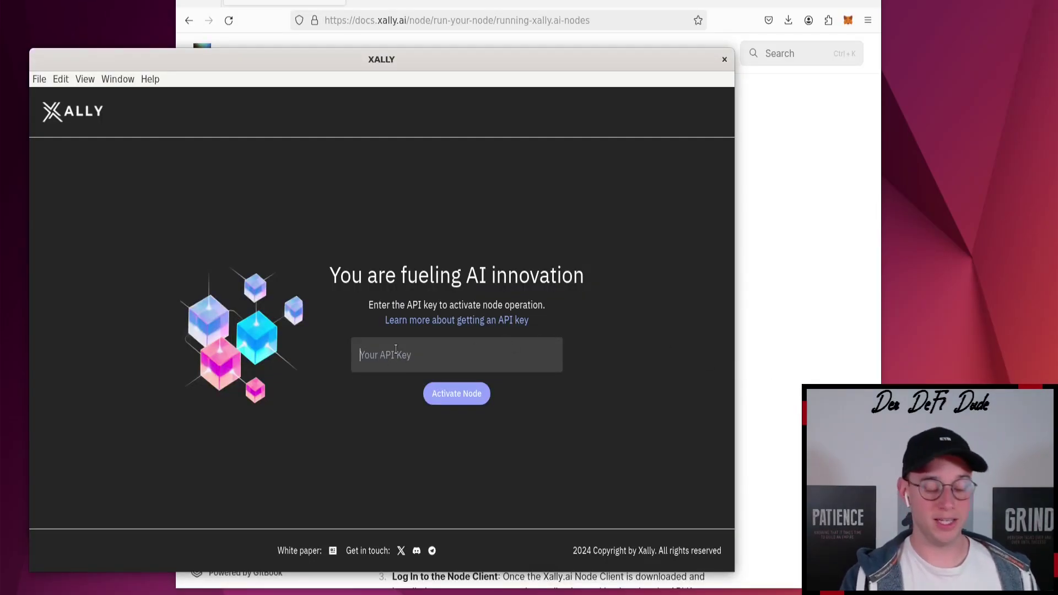
Paste the copied API key into the client and activate the node
left_click(396, 349)
key("ctrl+v")
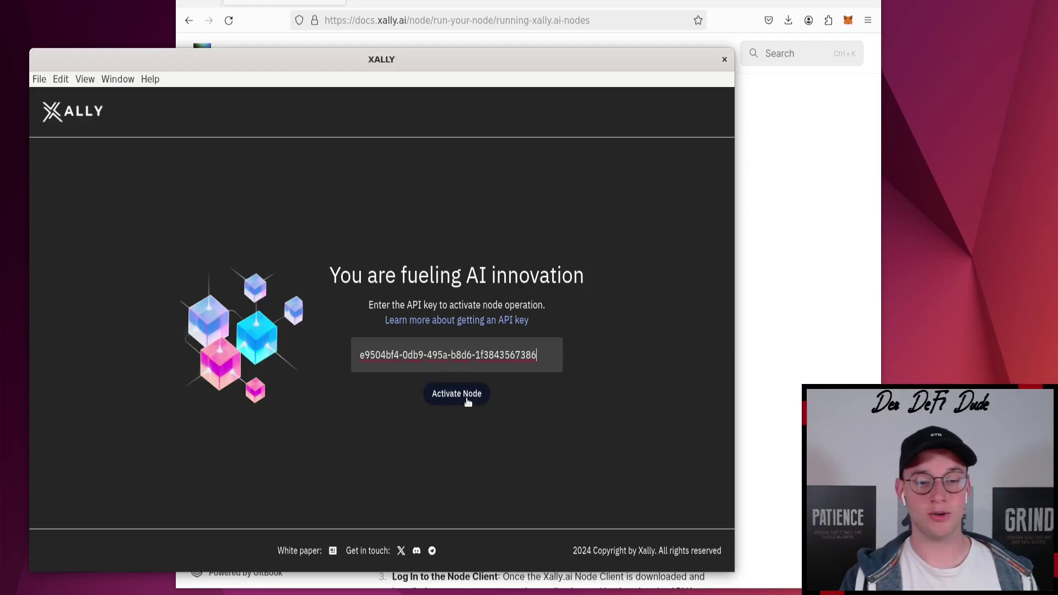
left_click(443, 401)
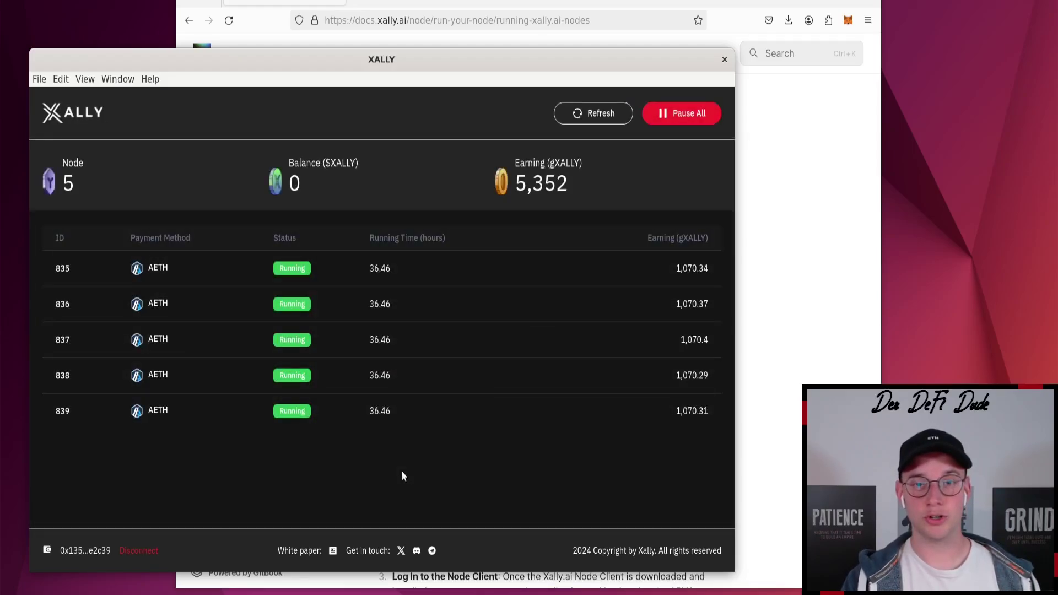